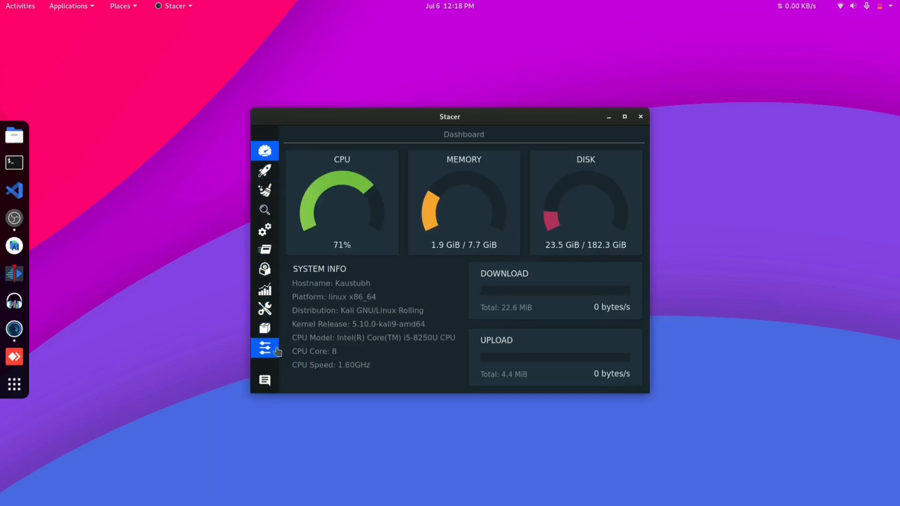
left_click_drag(421, 118, 436, 132)
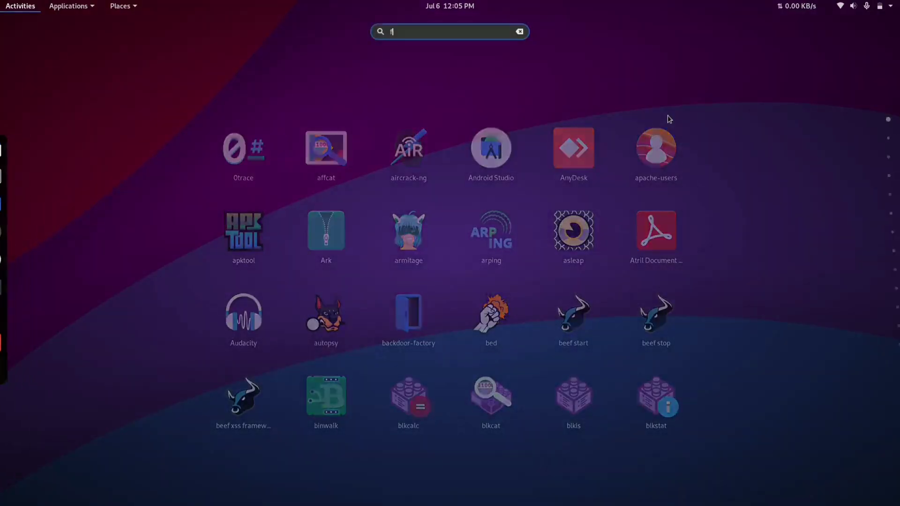
- Launch Firefox and open the Stacer GitHub repository from a web search for "stacer github"
type("fire")
key("Return")
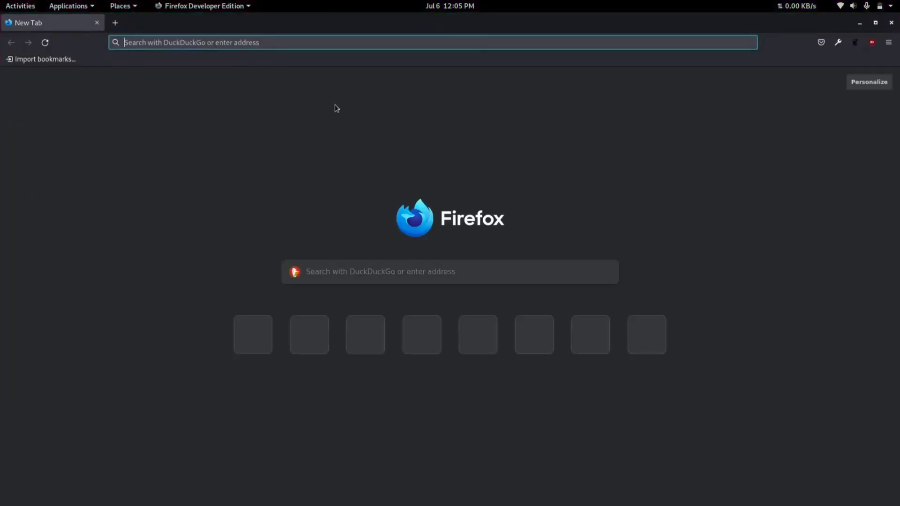
type("s")
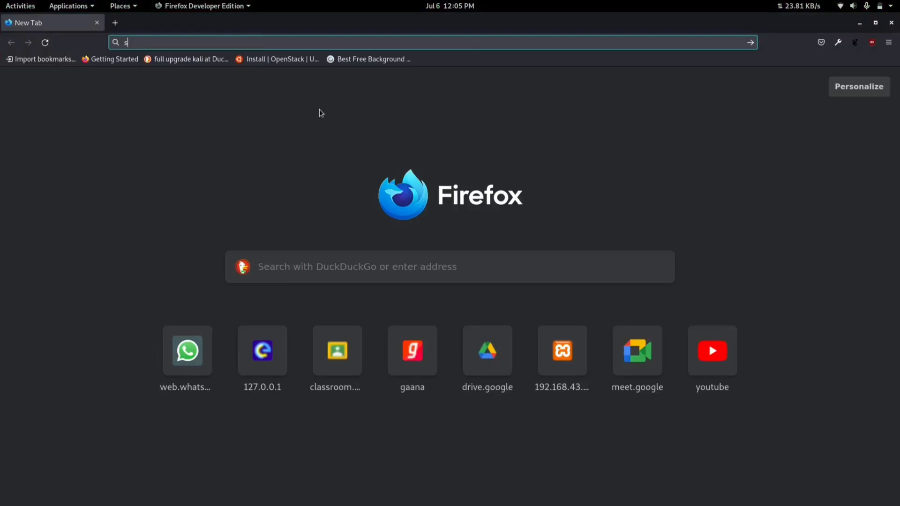
type("tacer github")
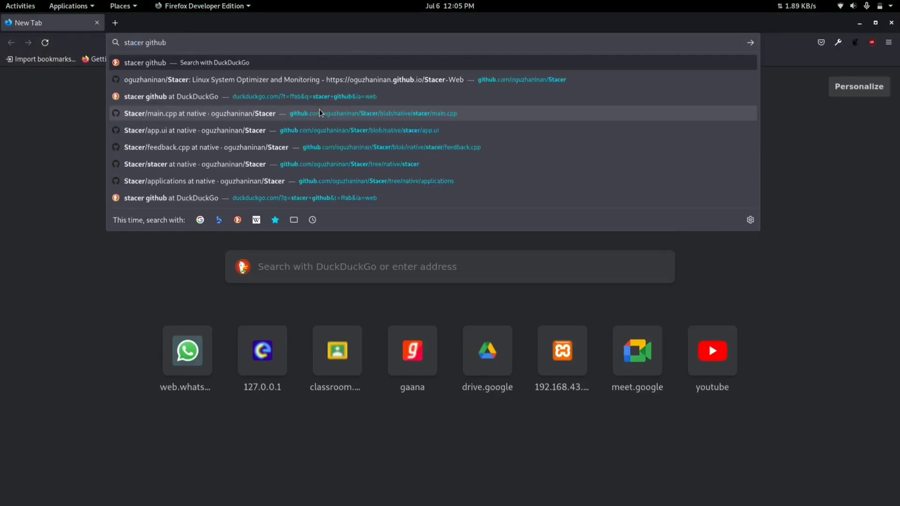
key("Return")
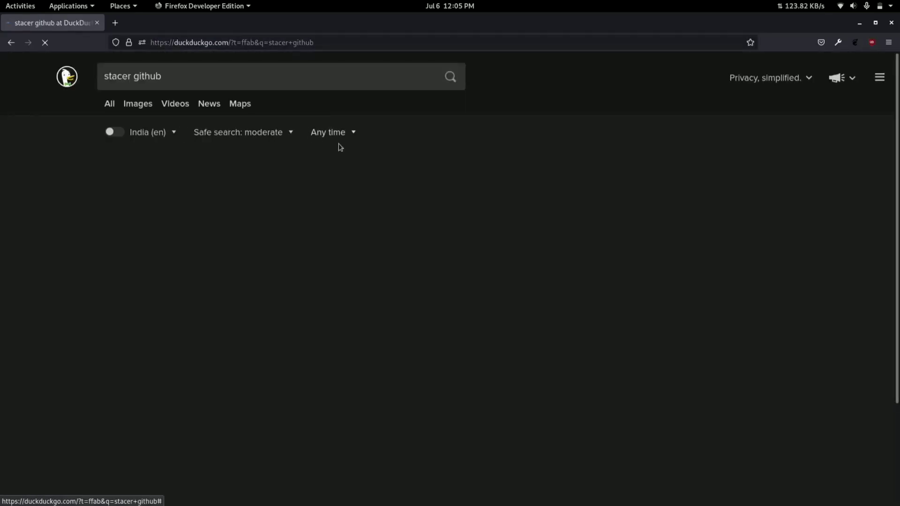
left_click(165, 172)
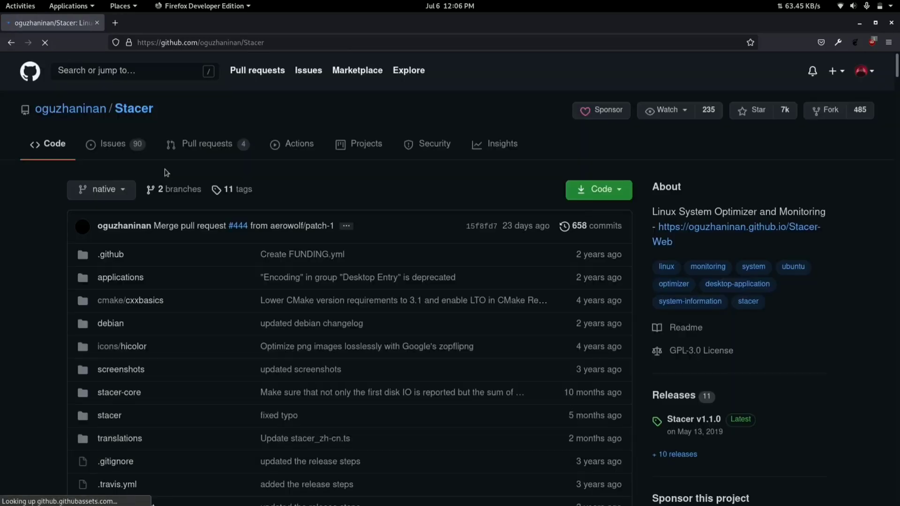
- Look through the repository's README for the installation instructions of the different Linux distributions
scroll(341, 281, "down", 4)
scroll(341, 334, "down", 15)
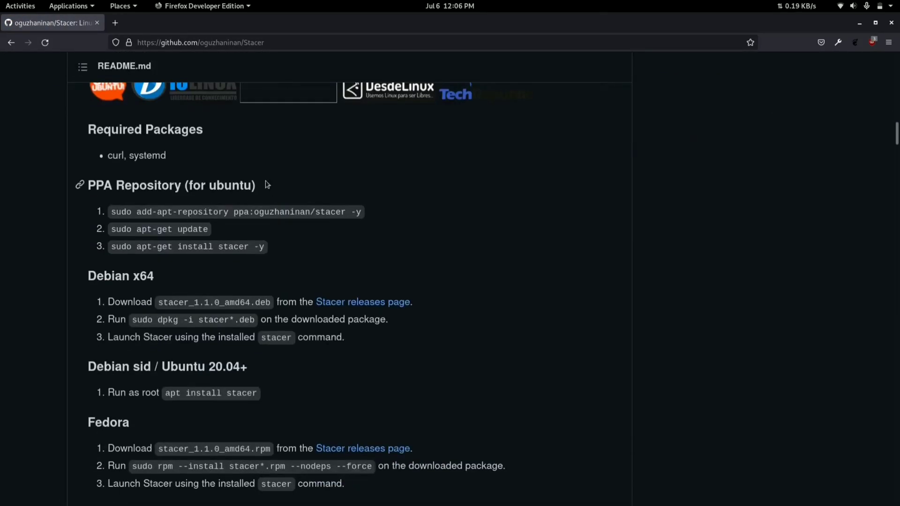
left_click_drag(267, 186, 83, 177)
scroll(138, 186, "down", 3)
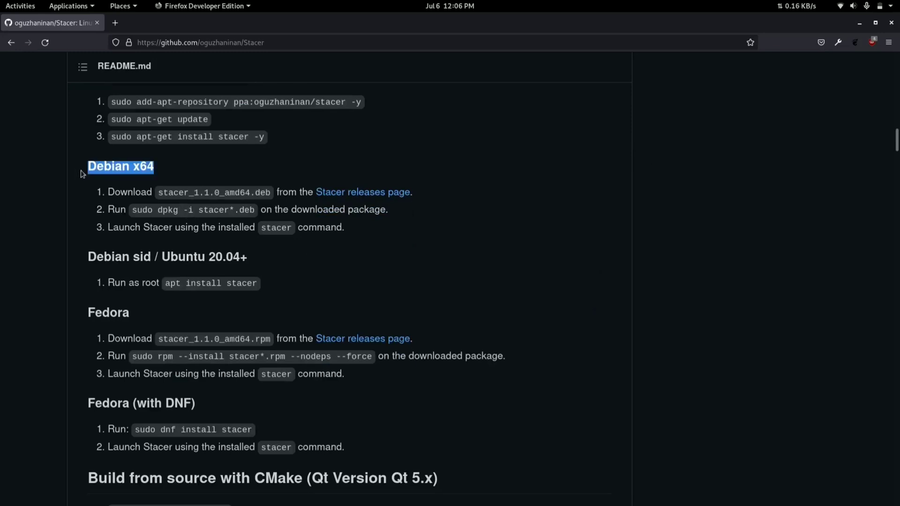
scroll(220, 258, "down", 3)
scroll(388, 287, "down", 2)
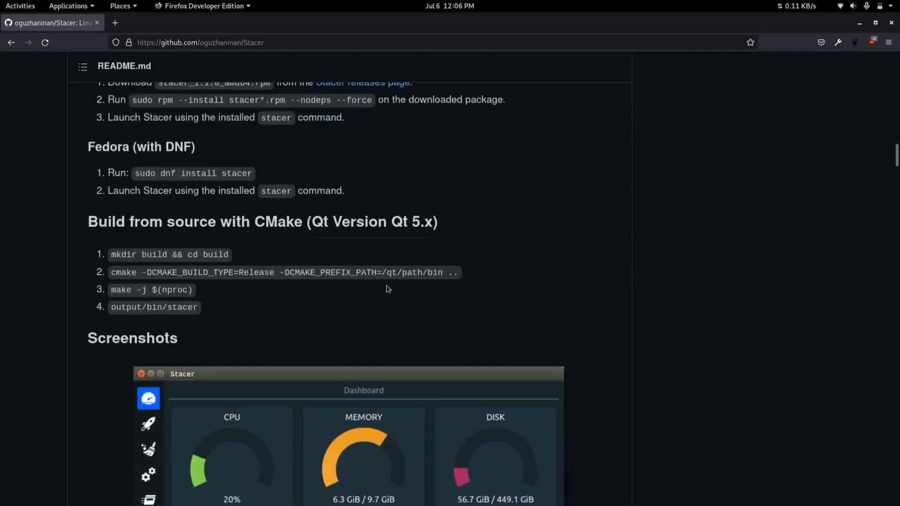
scroll(482, 287, "up", 7)
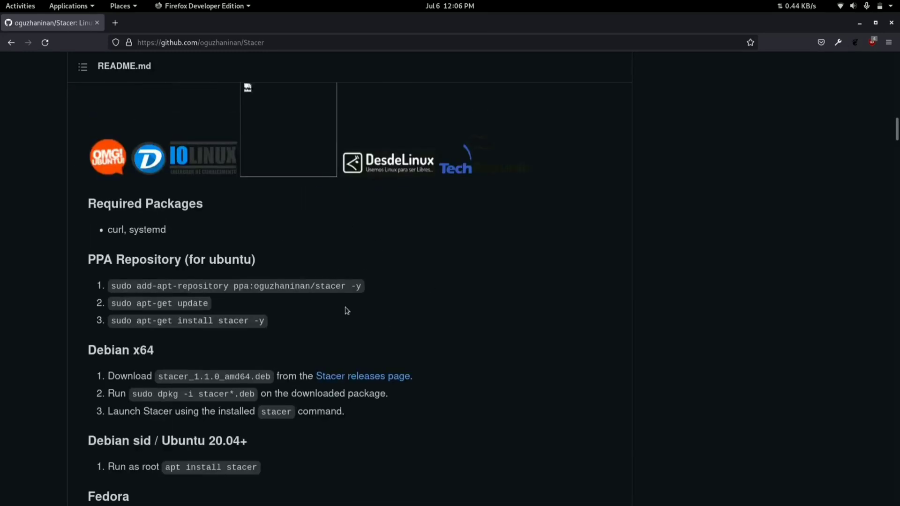
scroll(345, 311, "up", 9)
scroll(432, 301, "up", 3)
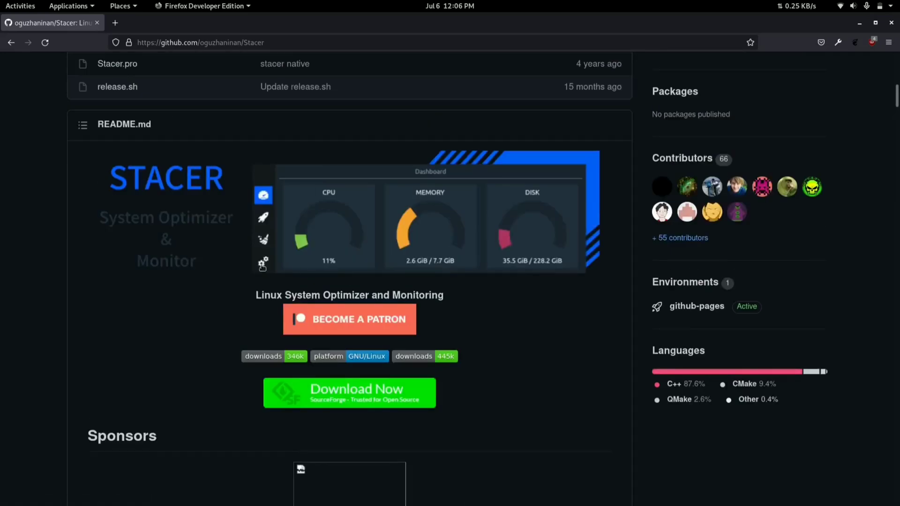
- Examine the README's installation instructions for Debian x64 and for Debian sid / Ubuntu 20.04+
scroll(301, 269, "down", 13)
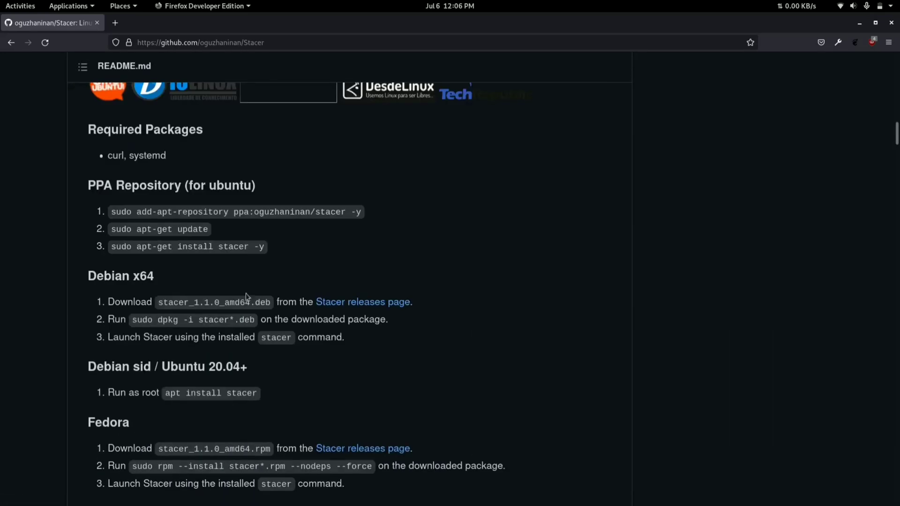
triple_click(172, 277)
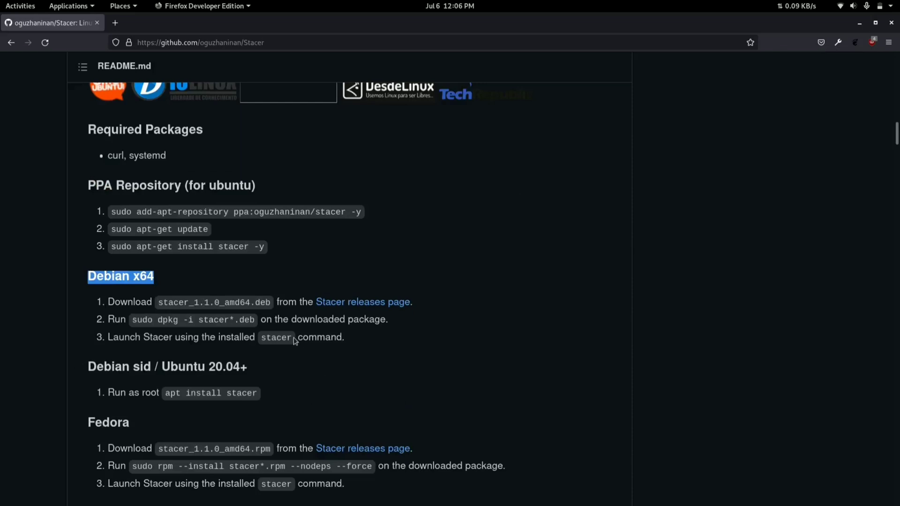
left_click_drag(412, 306, 109, 302)
left_click(326, 356)
scroll(277, 350, "down", 2)
left_click_drag(262, 322, 168, 315)
left_click(286, 325)
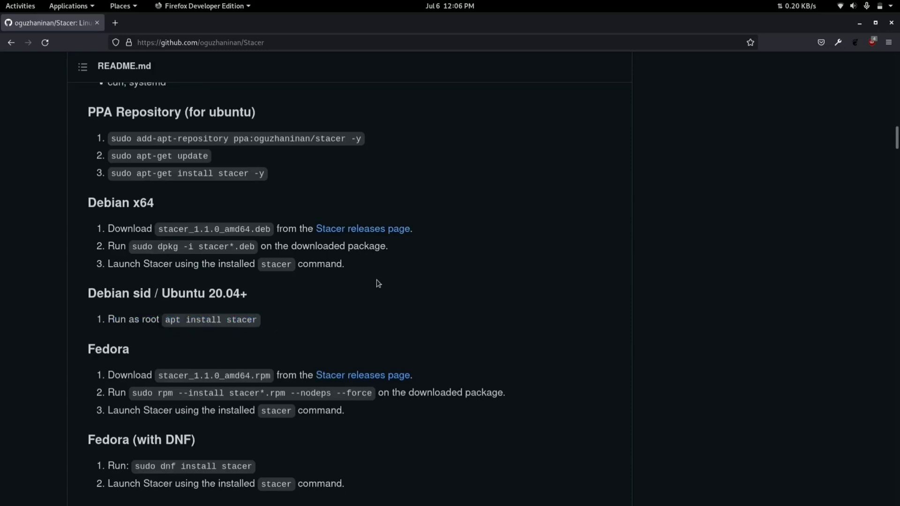
- Open a terminal and run "sudo apt-get install stacer"
key("ctrl+alt+t")
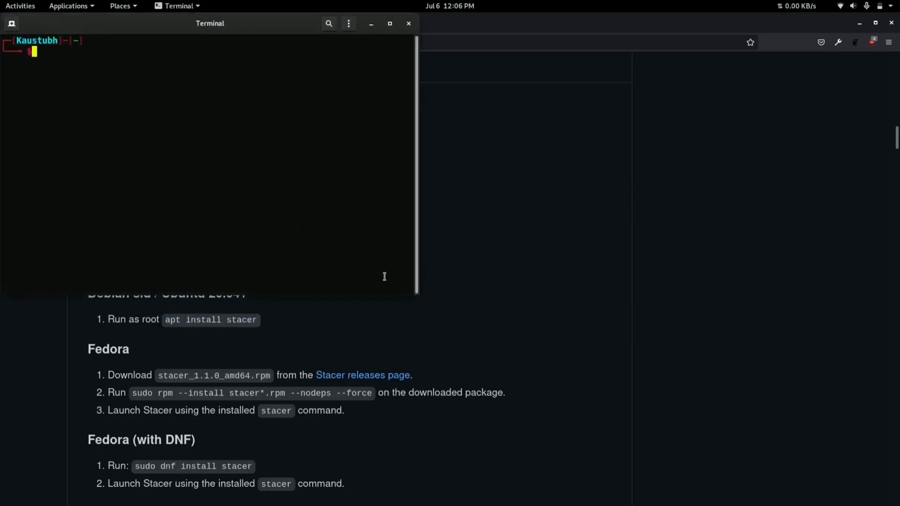
left_click_drag(265, 33, 426, 132)
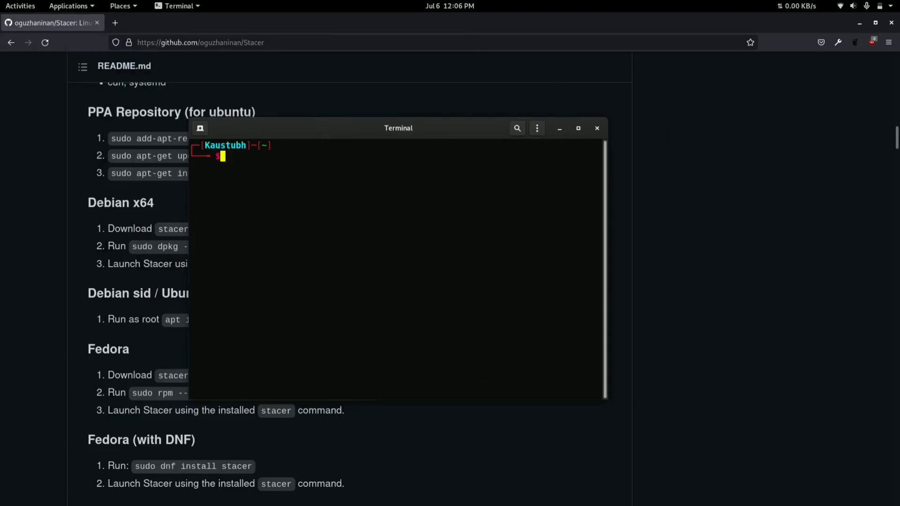
type("sudo apt-get int")
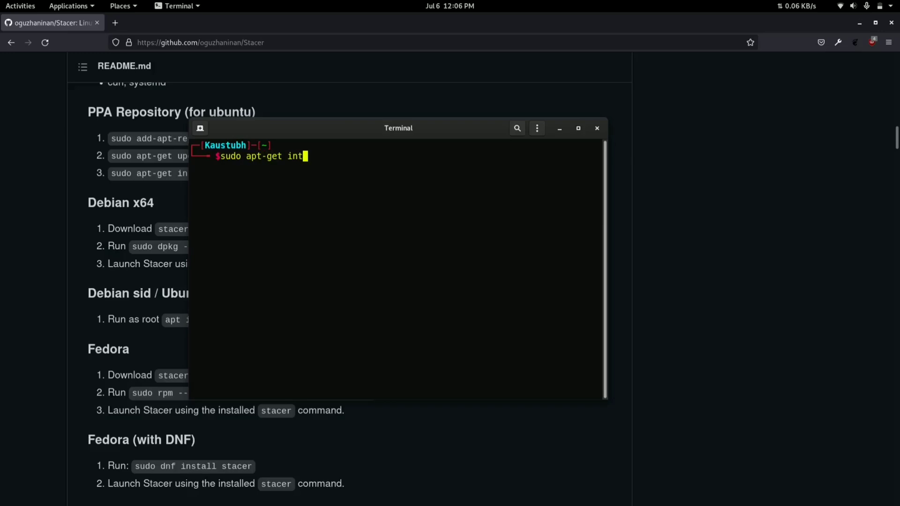
key("BackSpace")
type("stall stacer")
key("Return")
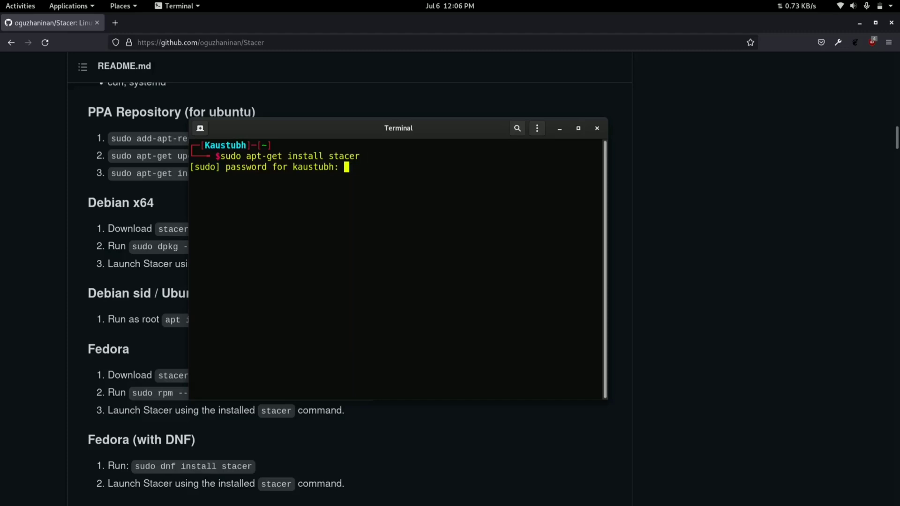
- Enter the sudo password and approve the package installation with y
key("Return")
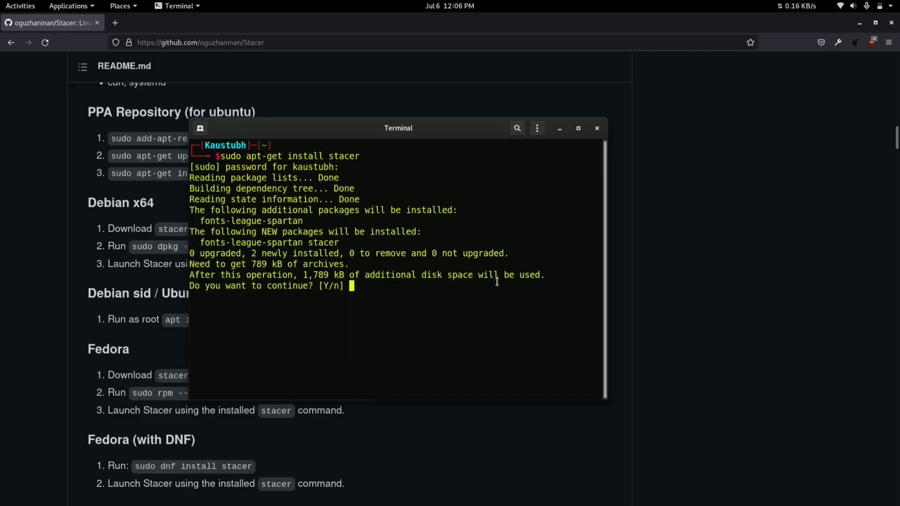
type("y")
key("Return")
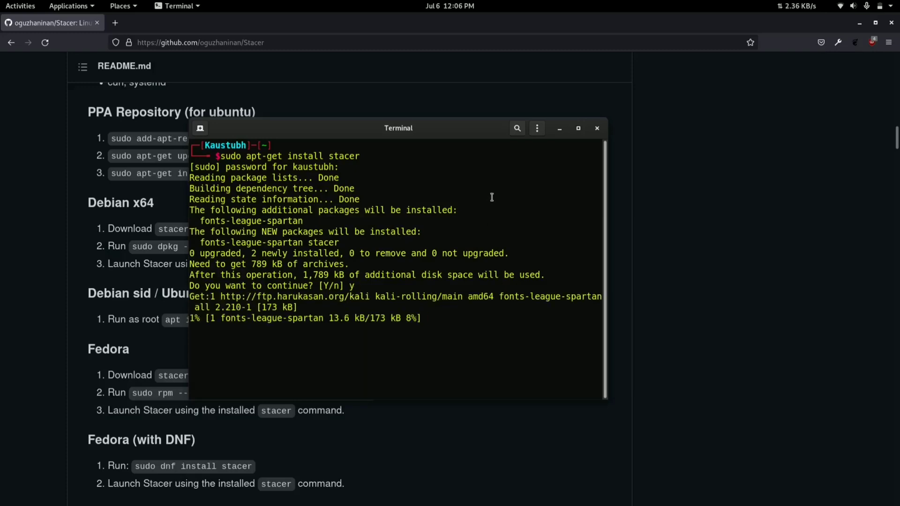
- Minimise the browser window and close the terminal once the installation has finished
left_click(859, 23)
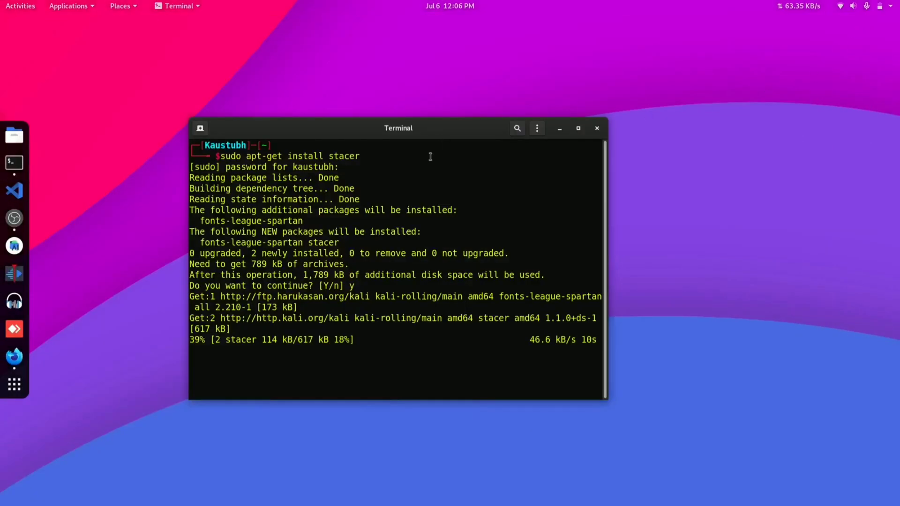
left_click_drag(436, 133, 511, 132)
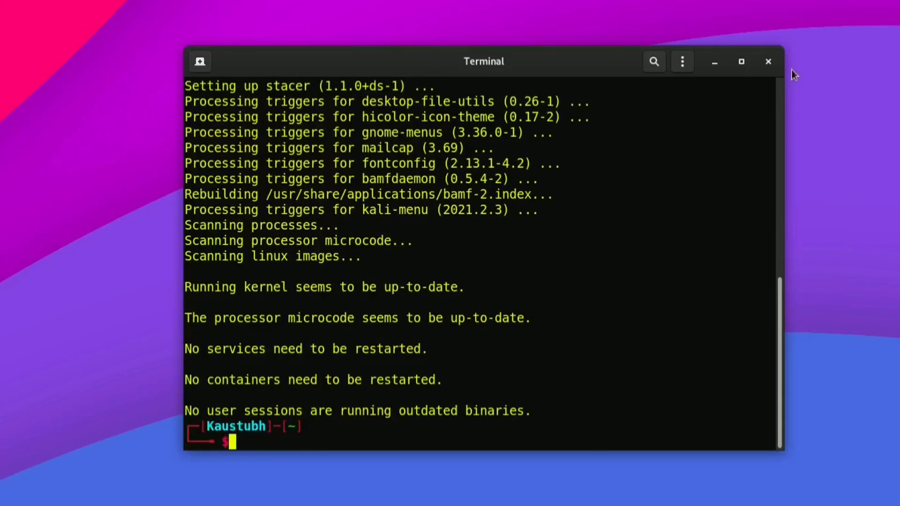
left_click(769, 61)
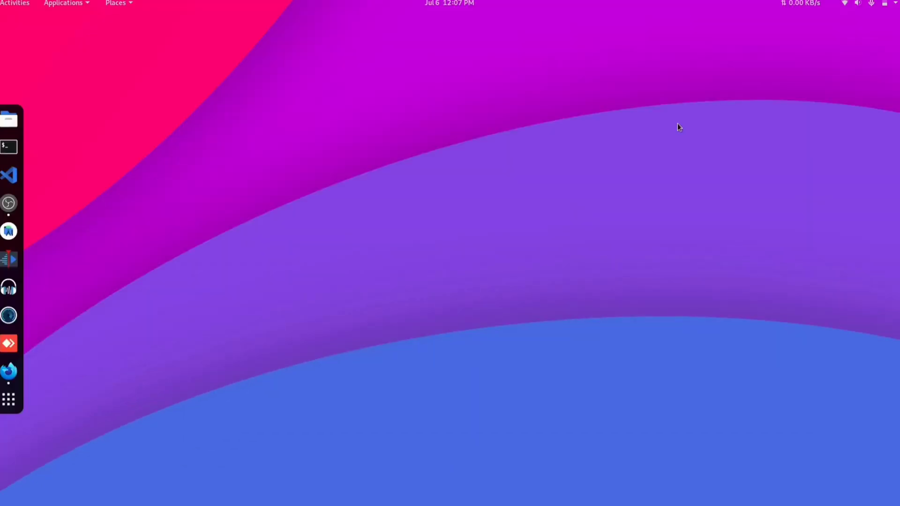
- Find Stacer among the installed applications and launch it
key("super+a")
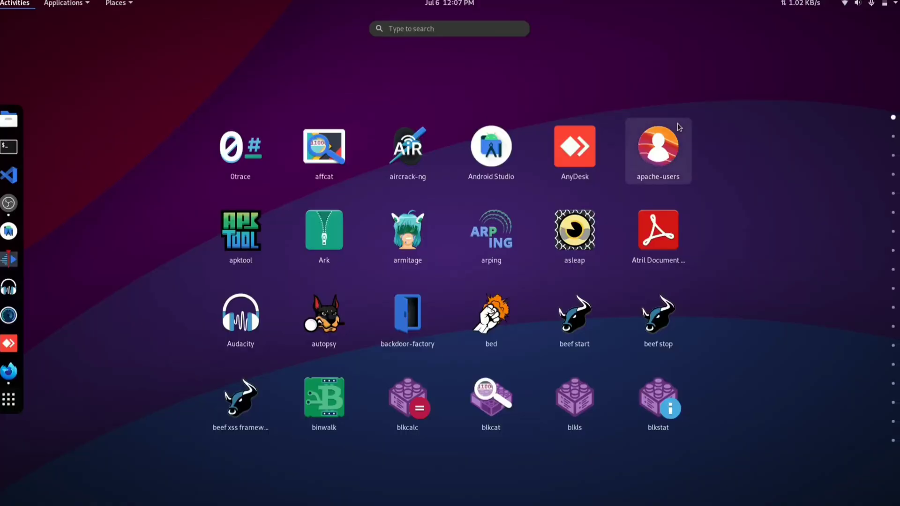
type("owasp")
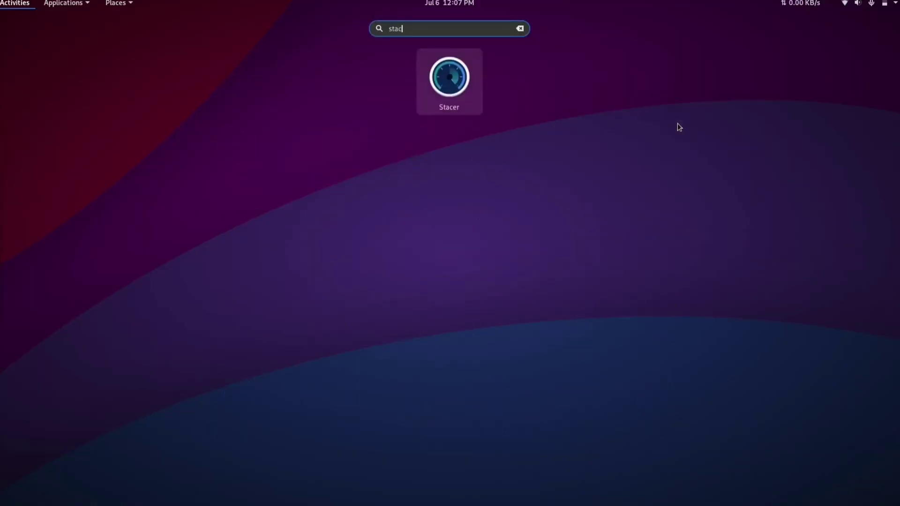
key("Return")
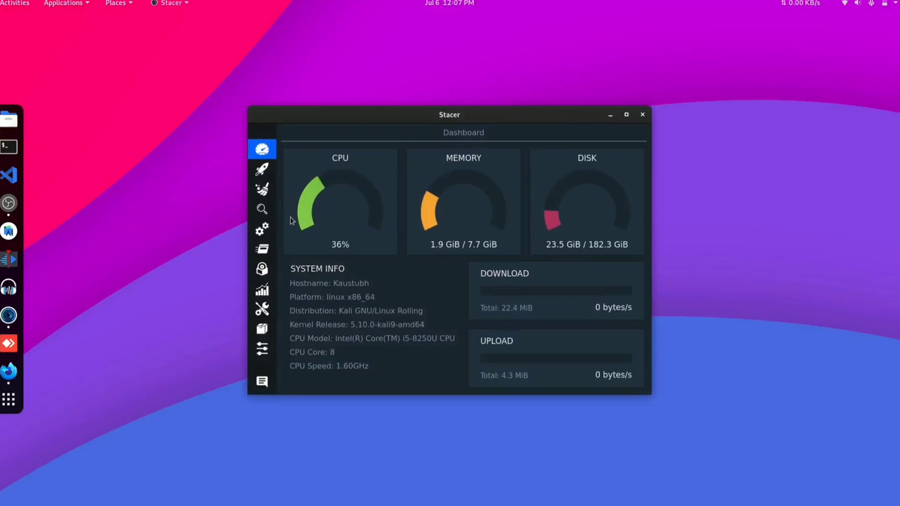
- Launch Stacer from a new terminal window with the "stacer" command
key("ctrl+alt+t")
left_click_drag(250, 21, 449, 121)
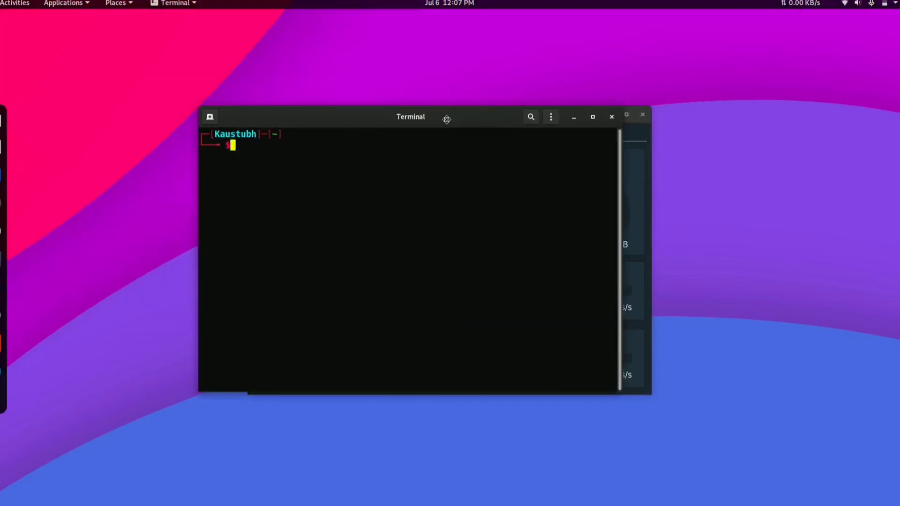
type("syacer")
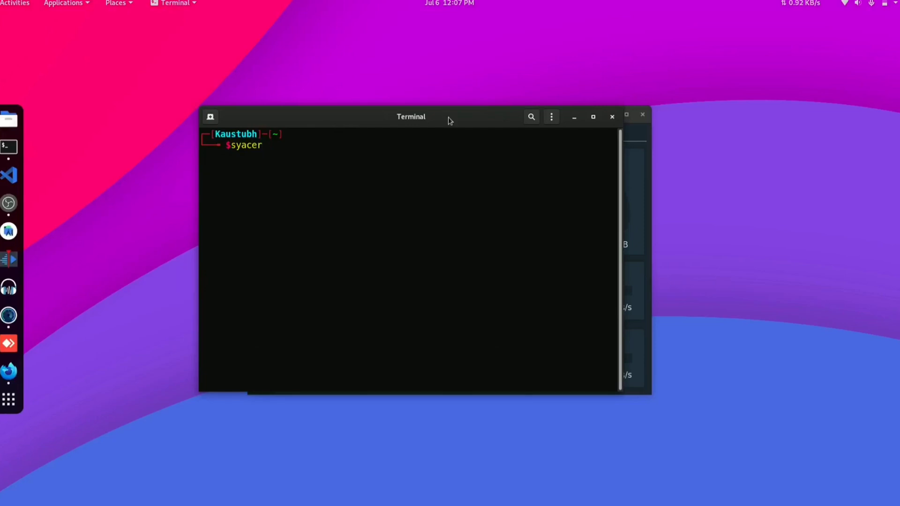
key("BackSpace")
key("BackSpace")
key("BackSpace")
key("BackSpace")
type("tacer")
key("Return")
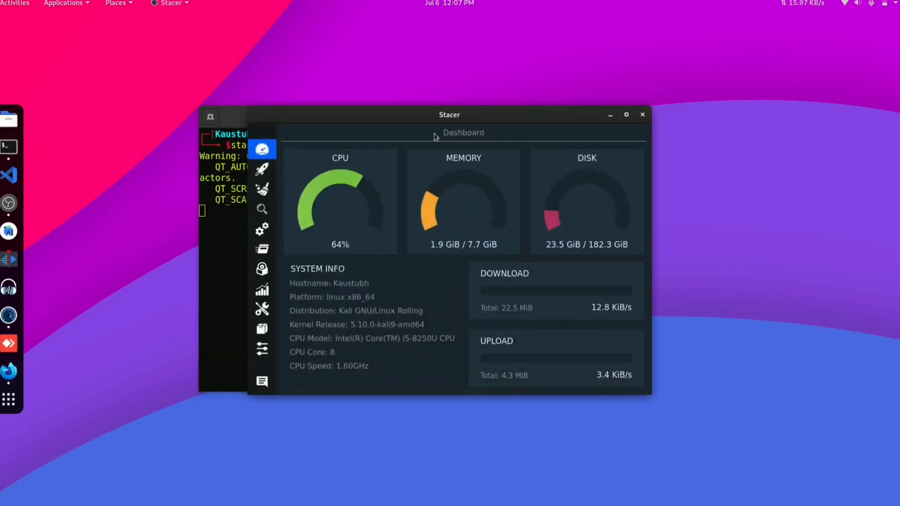
left_click(635, 166)
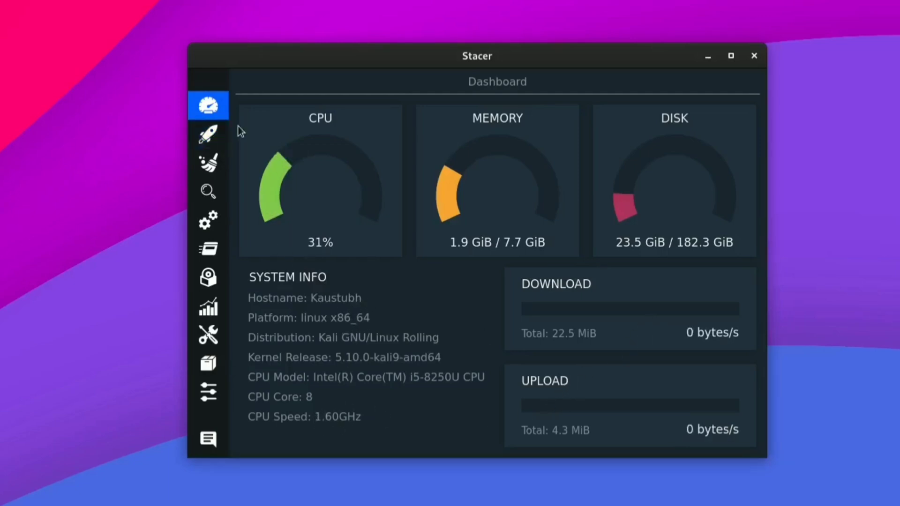
- Disable Skype for Linux in Stacer's list of startup applications
left_click(215, 135)
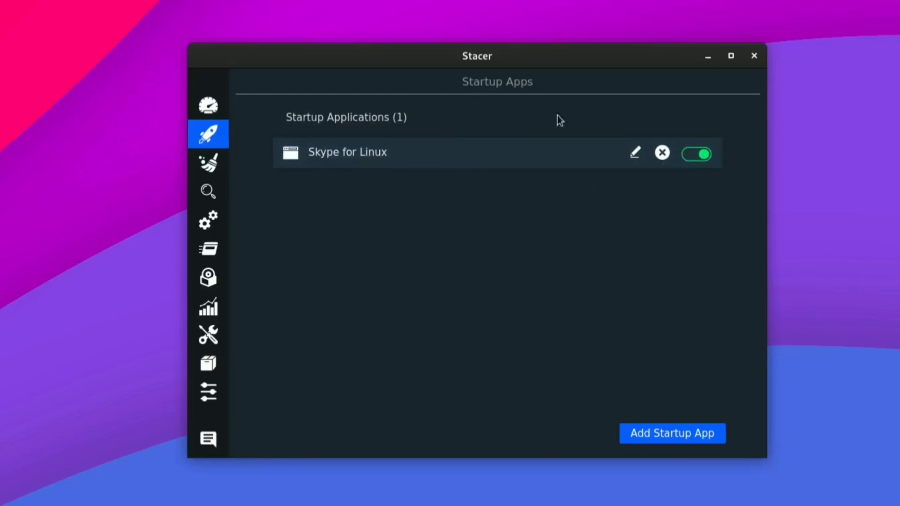
left_click(703, 155)
- View the blank form for adding a startup application and close it without saving
left_click(684, 440)
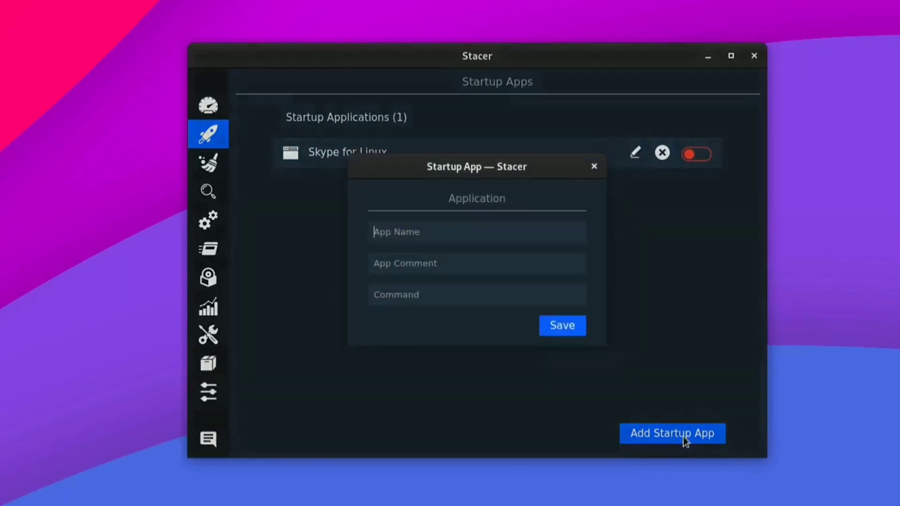
left_click(417, 301)
left_click(592, 167)
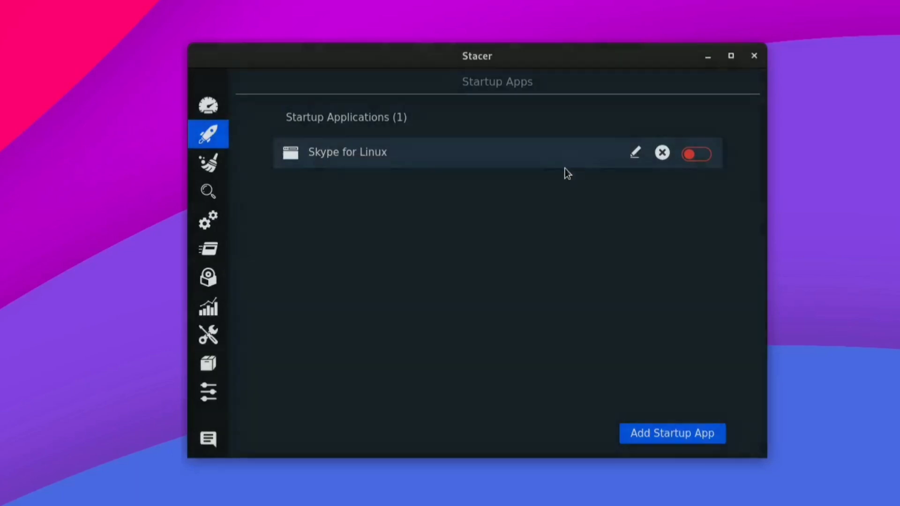
- Run a System Cleaner scan with all categories selected, from package caches to trash
left_click(208, 162)
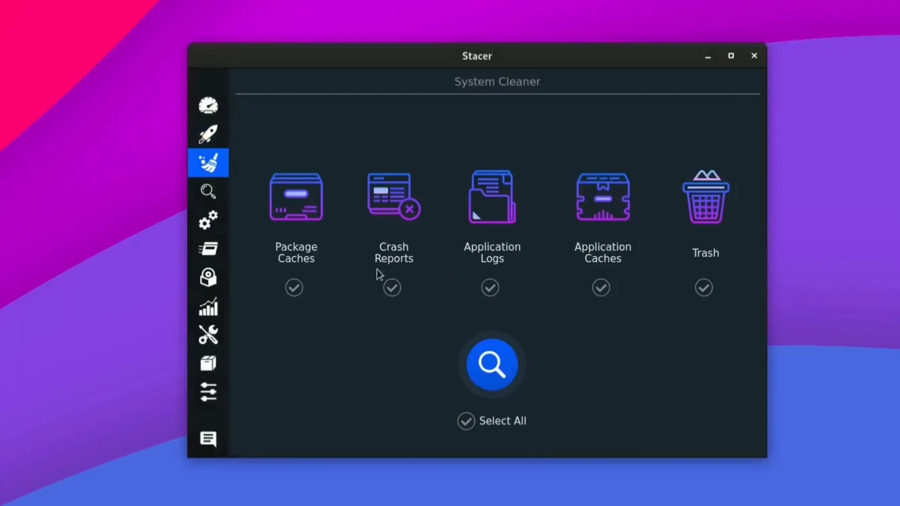
left_click(511, 423)
left_click(495, 360)
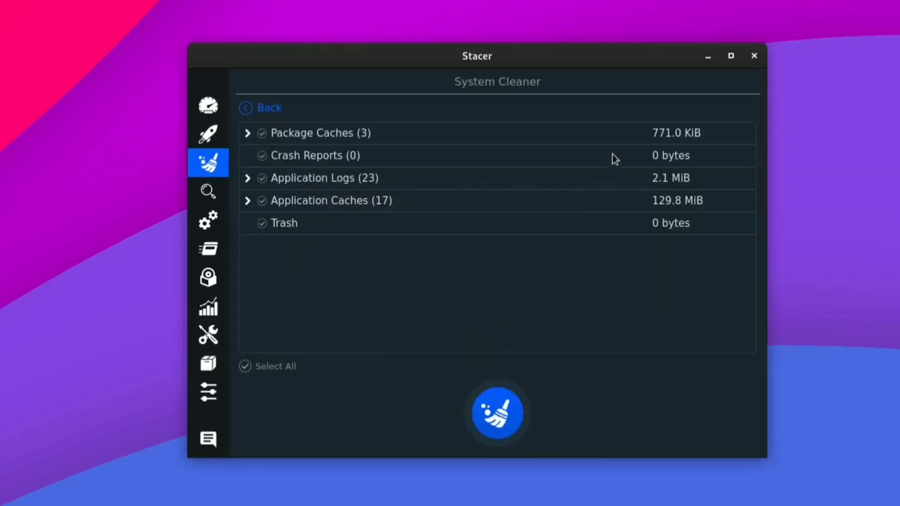
- Clean all categories found by the System Cleaner scan, authenticating with the account password
left_click(273, 370)
left_click(507, 427)
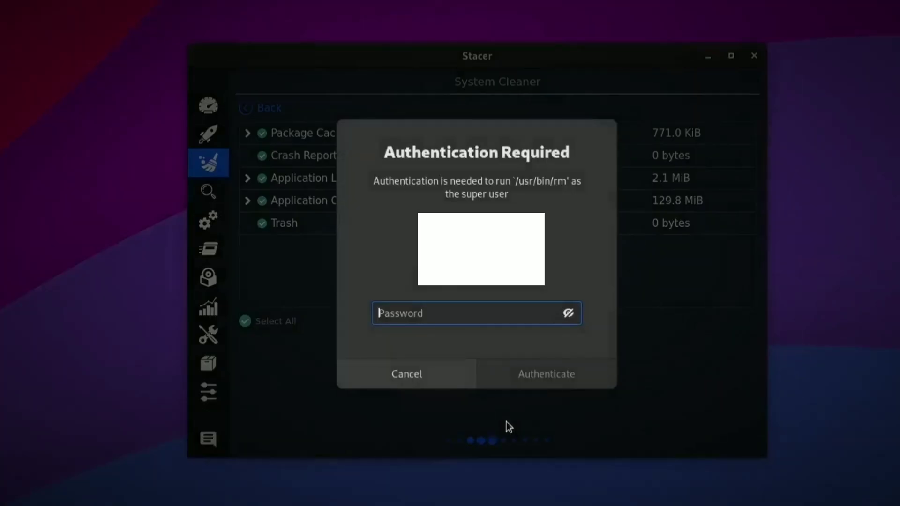
type("••••••••••")
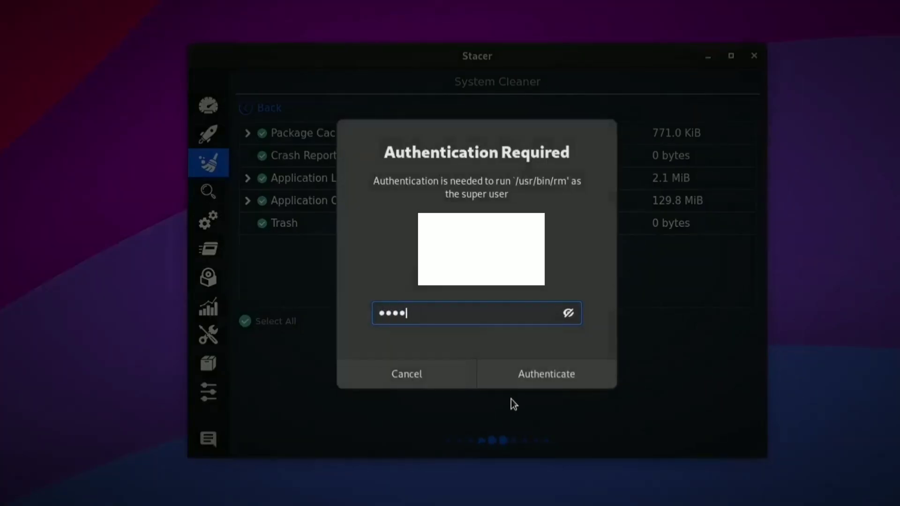
type("••")
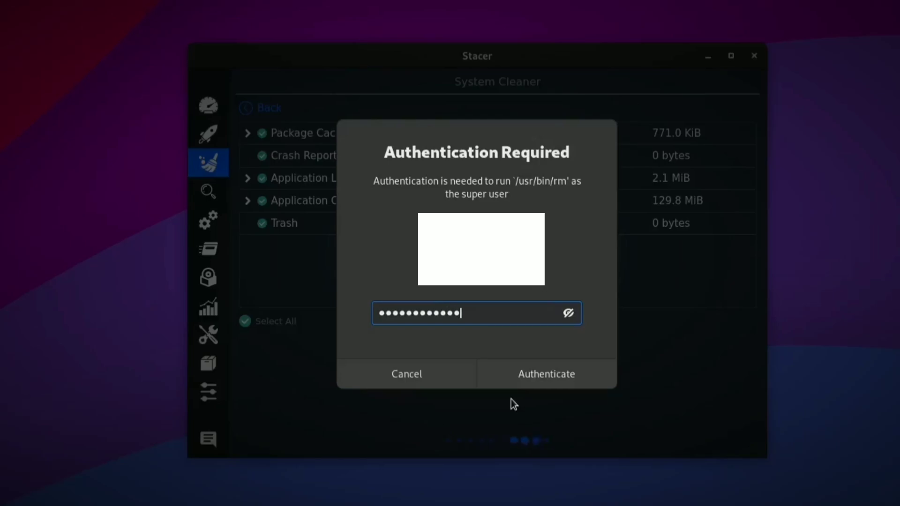
key("Return")
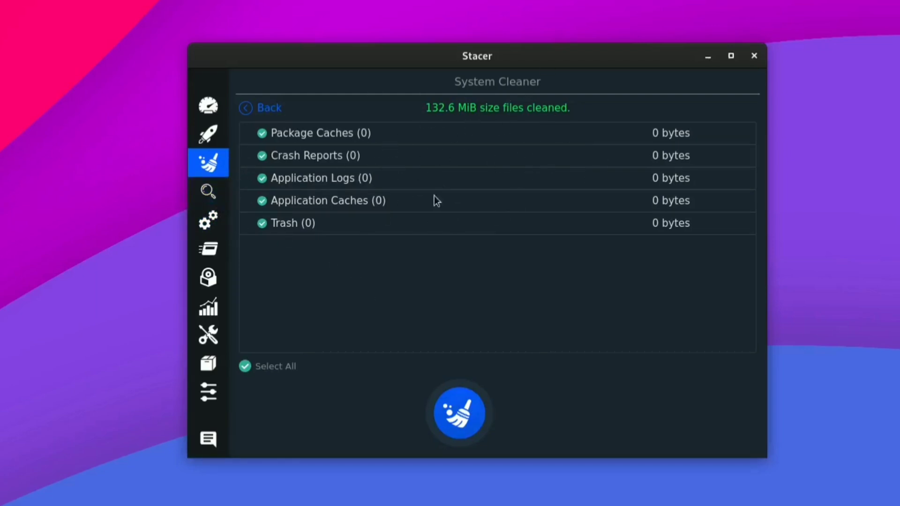
- View the file search page and look through the list of system services with their startup and running states
left_click(208, 191)
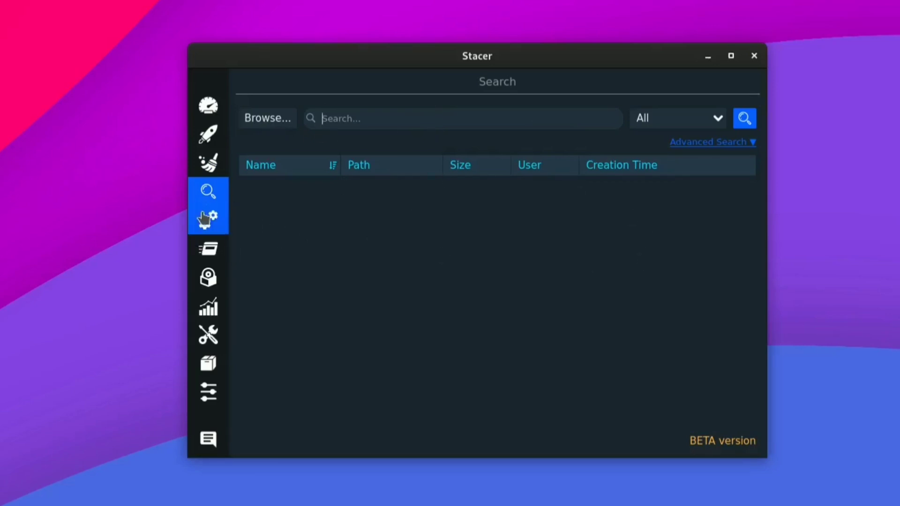
left_click(227, 225)
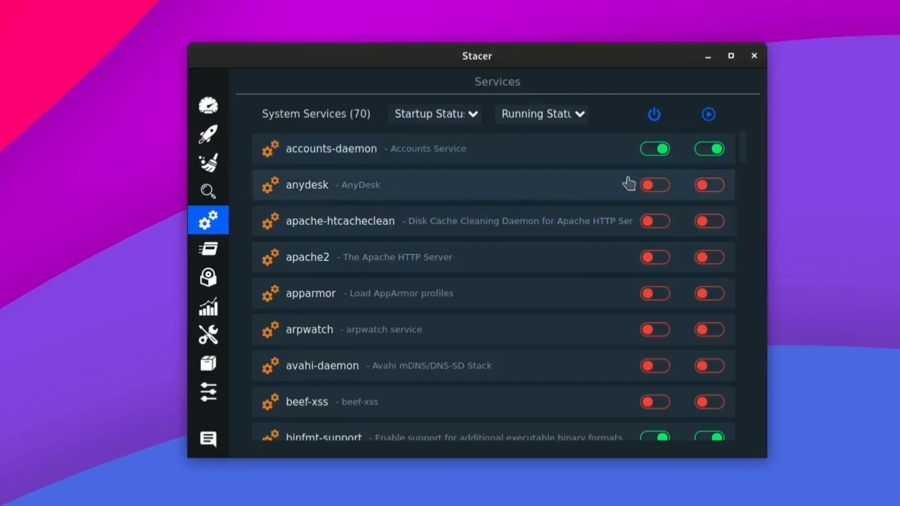
scroll(477, 265, "down", 5)
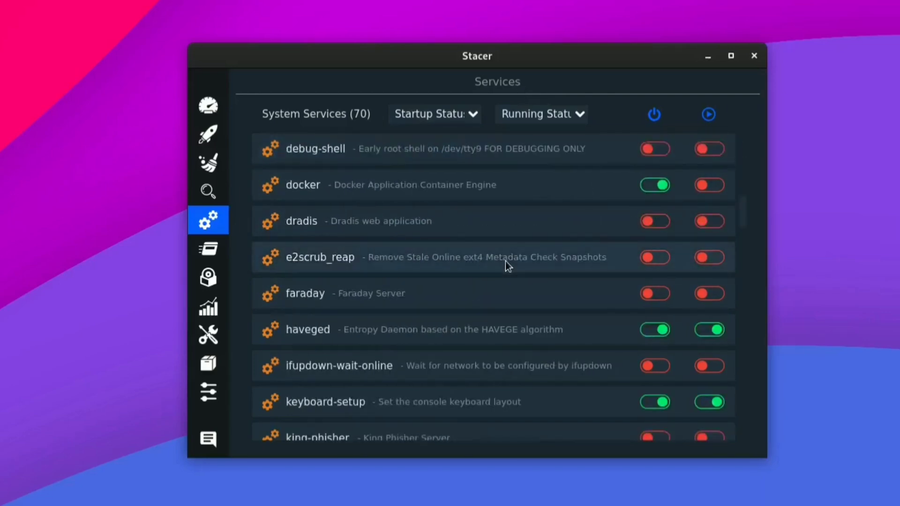
scroll(506, 263, "up", 5)
scroll(586, 201, "down", 4)
scroll(586, 167, "up", 4)
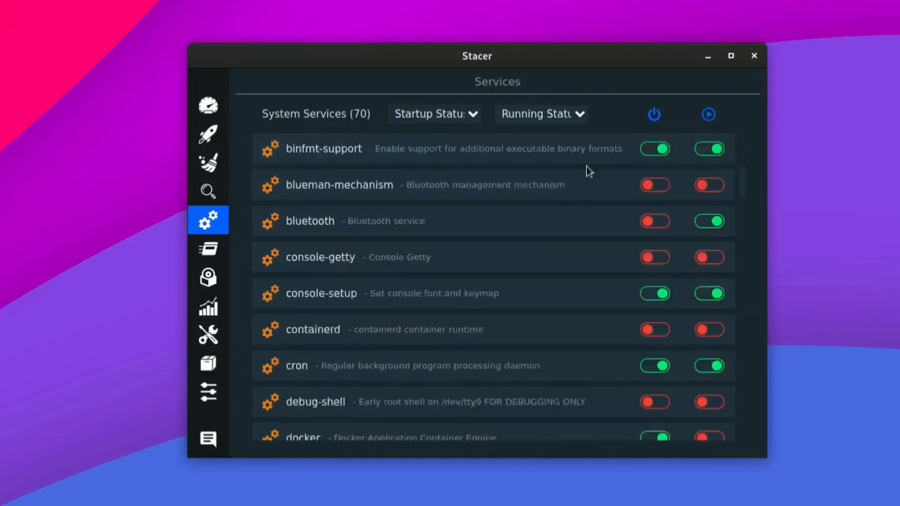
- Filter the services by Enabled startup status, reset that filter, and view the running status options without choosing one
left_click(458, 114)
left_click(449, 132)
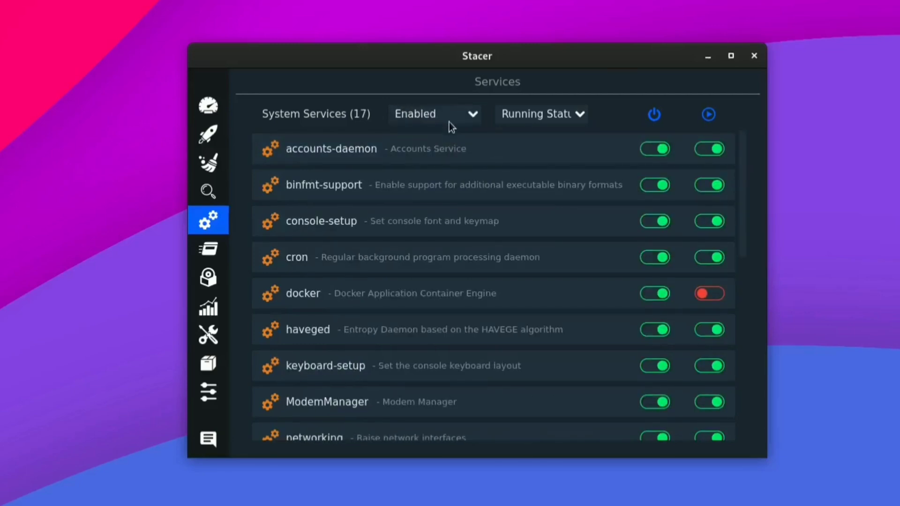
left_click(449, 121)
left_click(503, 121)
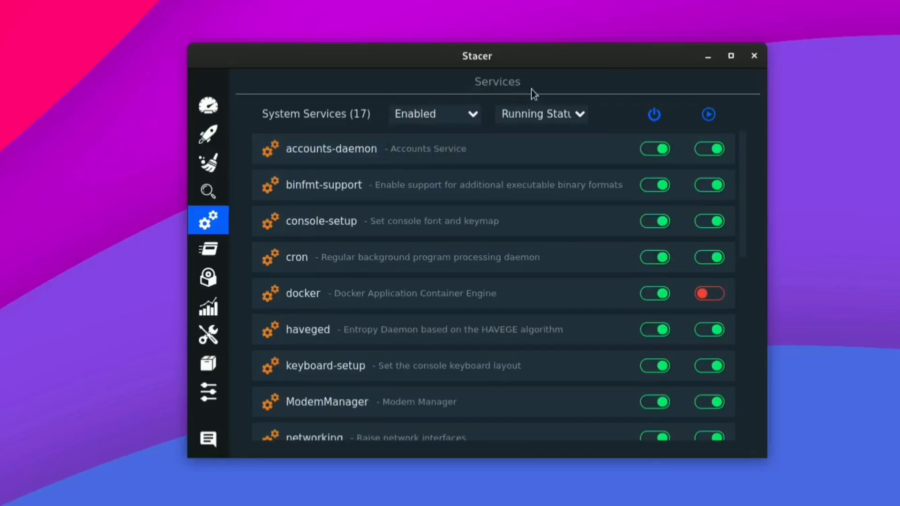
left_click(468, 117)
left_click(470, 93)
left_click(564, 116)
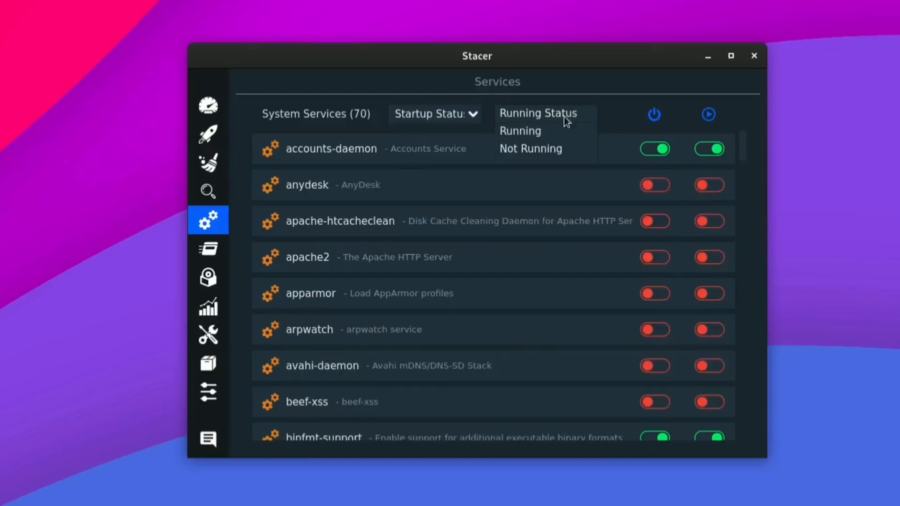
left_click(562, 112)
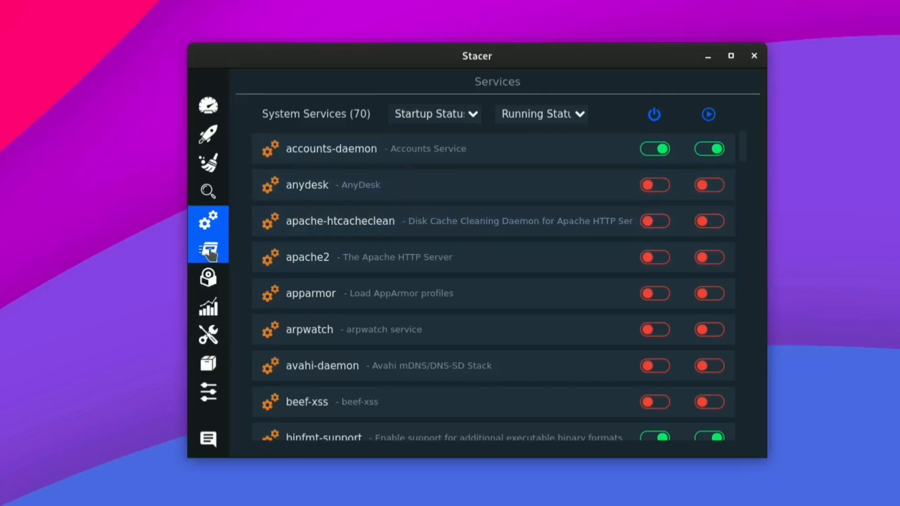
- Look through the running processes, try a refresh interval of 4, and restore the interval to 1
left_click(209, 249)
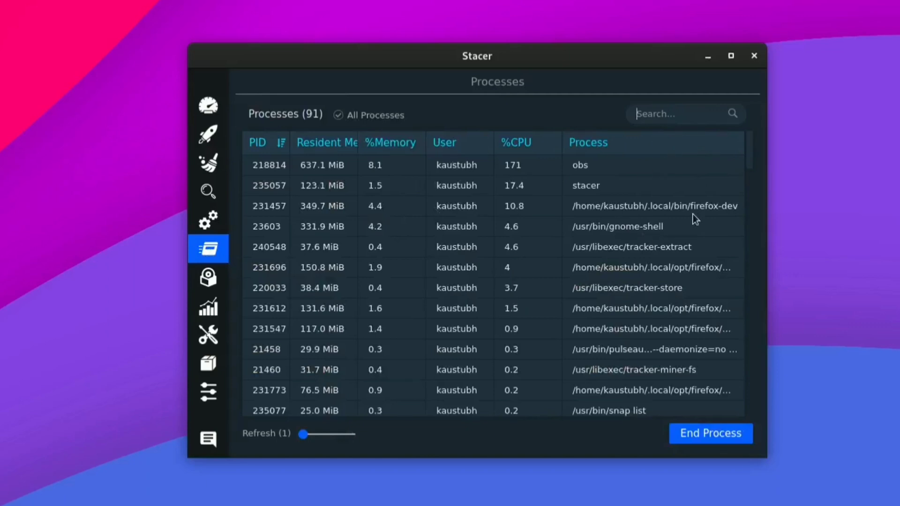
left_click(417, 162)
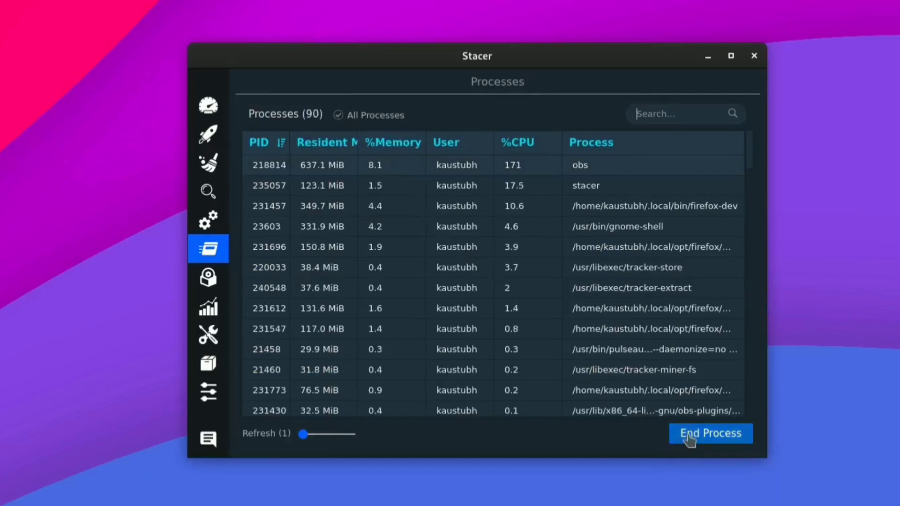
scroll(446, 264, "down", 10)
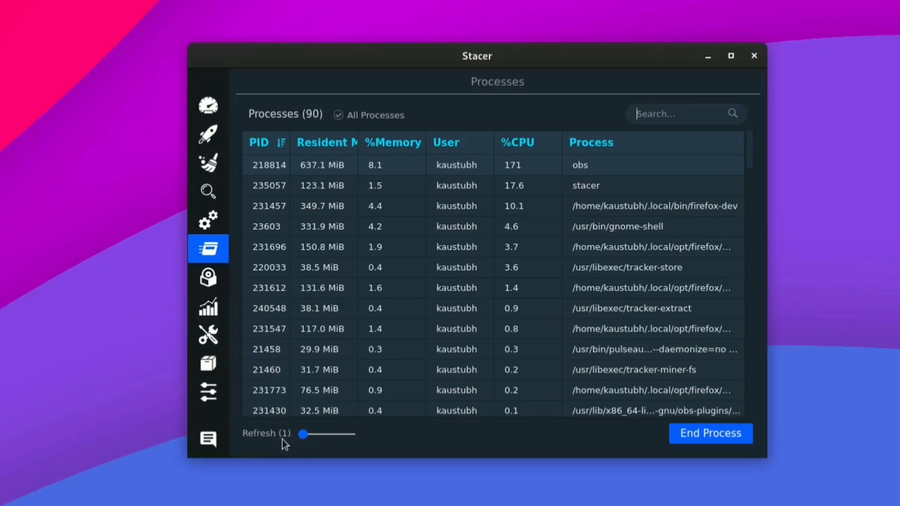
left_click_drag(303, 436, 318, 435)
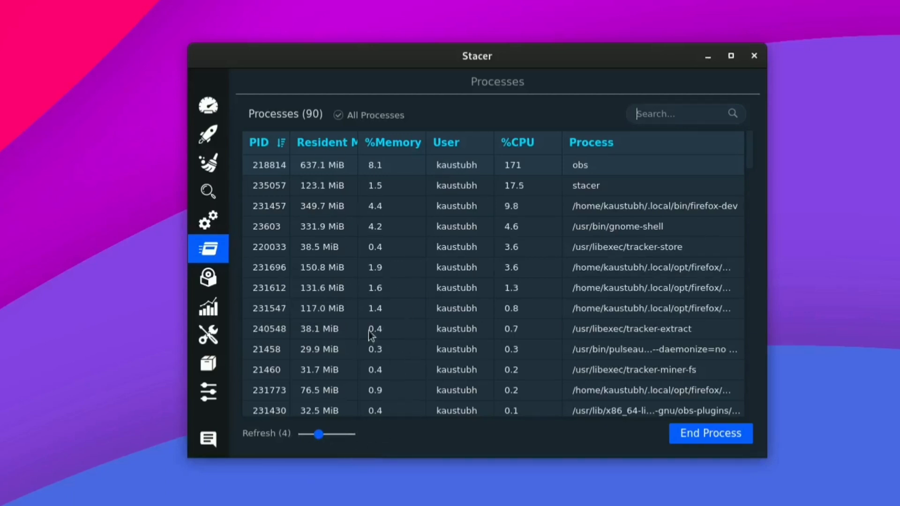
left_click_drag(319, 435, 302, 434)
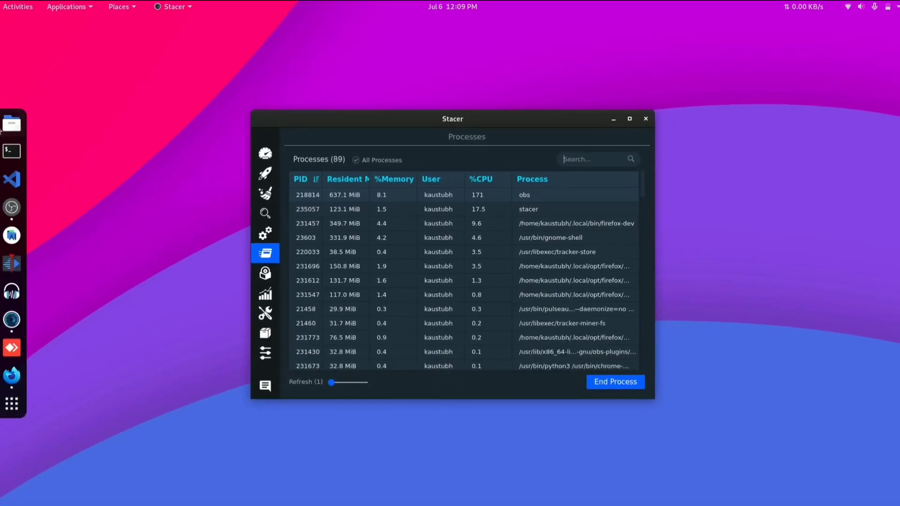
- Place the Files window beside Stacer and try to end the nautilus process from the process list
left_click_drag(220, 32, 215, 224)
left_click(578, 209)
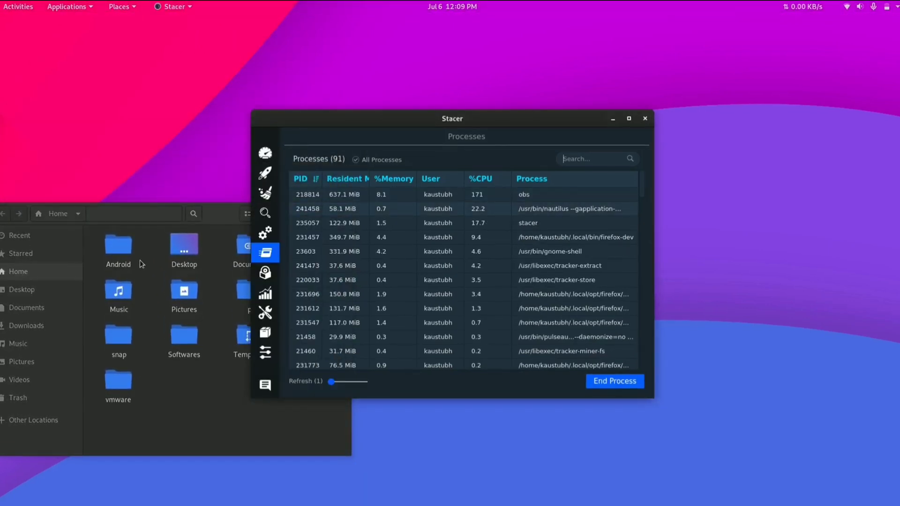
left_click(614, 382)
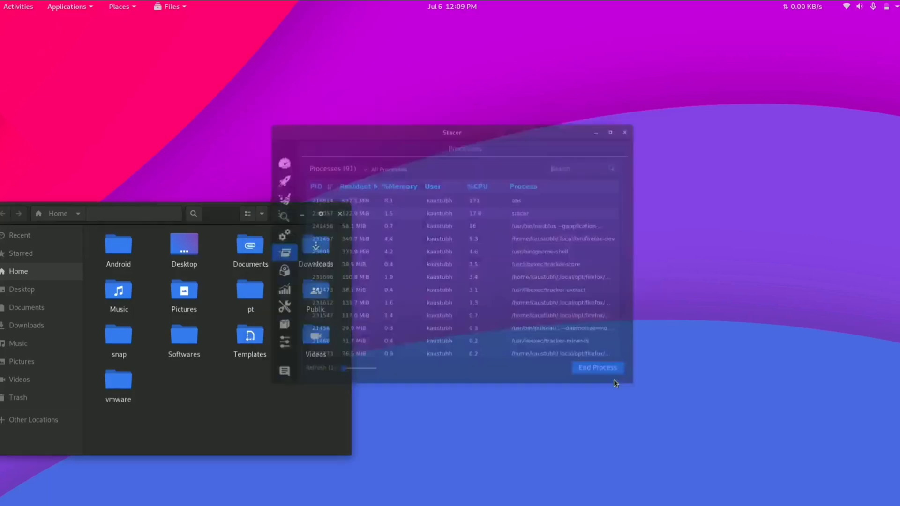
- Arrange the Files and Stacer windows so both are visible, and end the nautilus process in the process list
left_click_drag(217, 214, 510, 118)
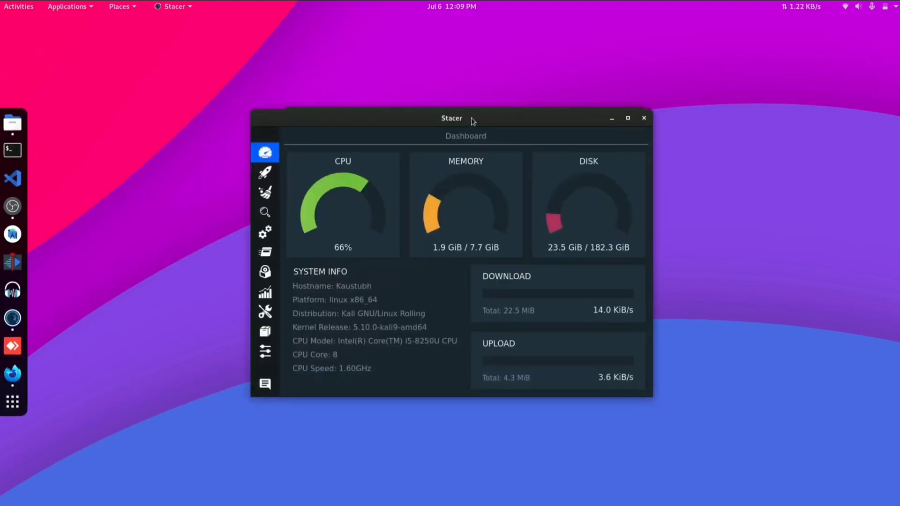
left_click_drag(473, 121, 490, 178)
left_click(282, 311)
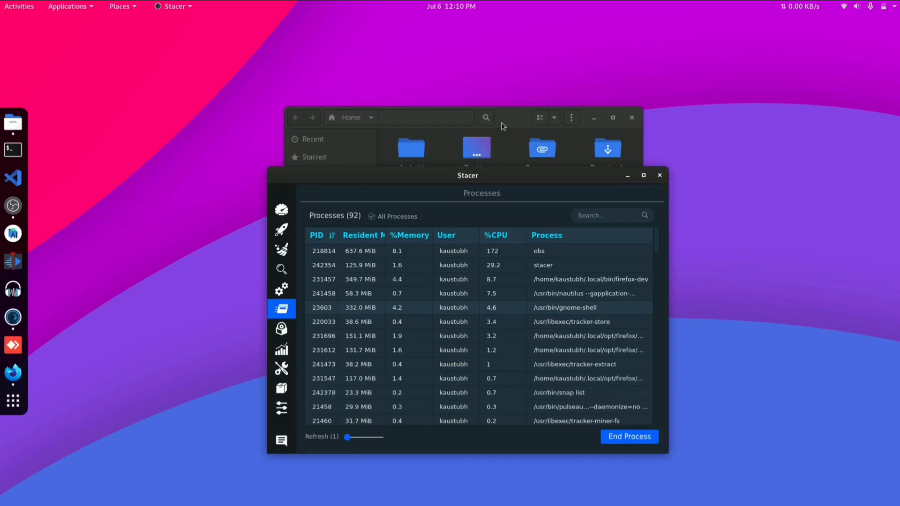
left_click_drag(500, 121, 323, 91)
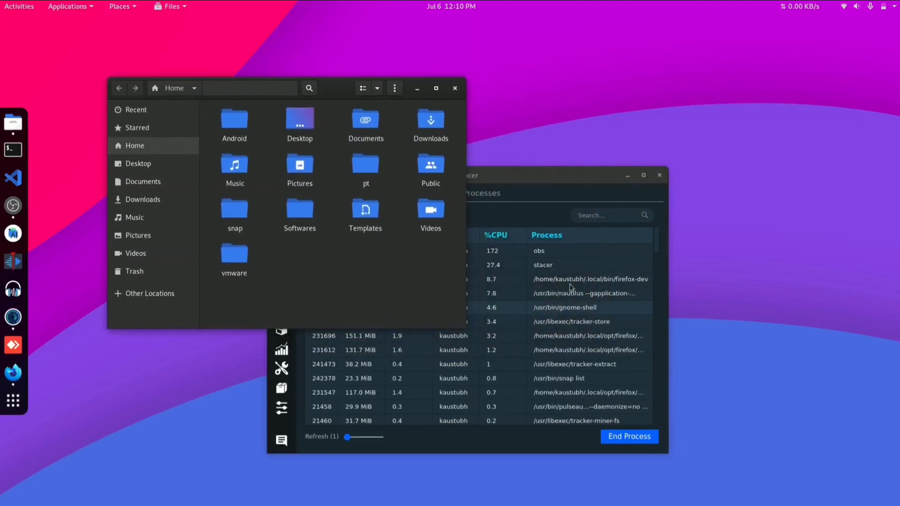
left_click(604, 309)
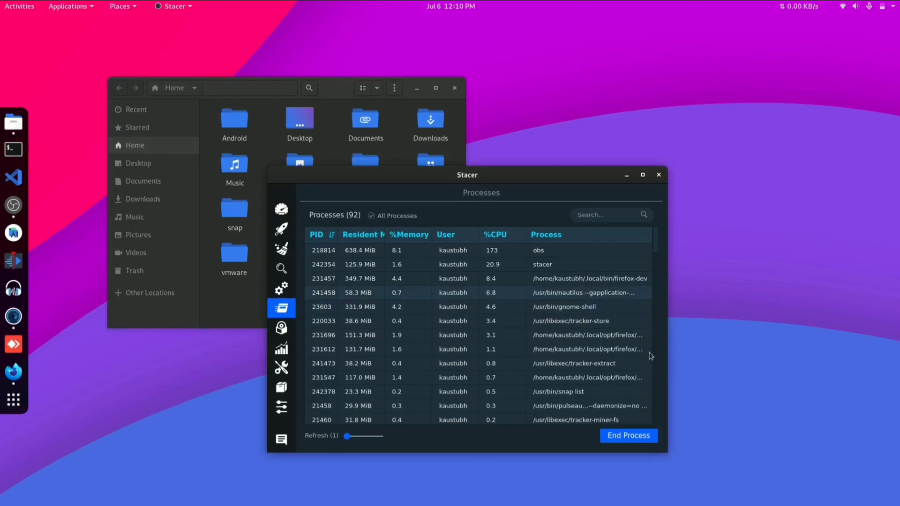
left_click(624, 440)
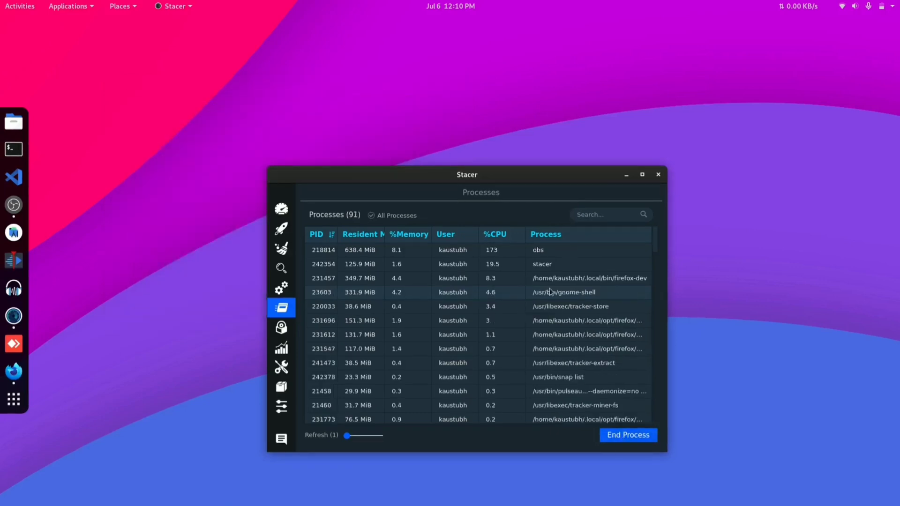
left_click_drag(461, 173, 458, 107)
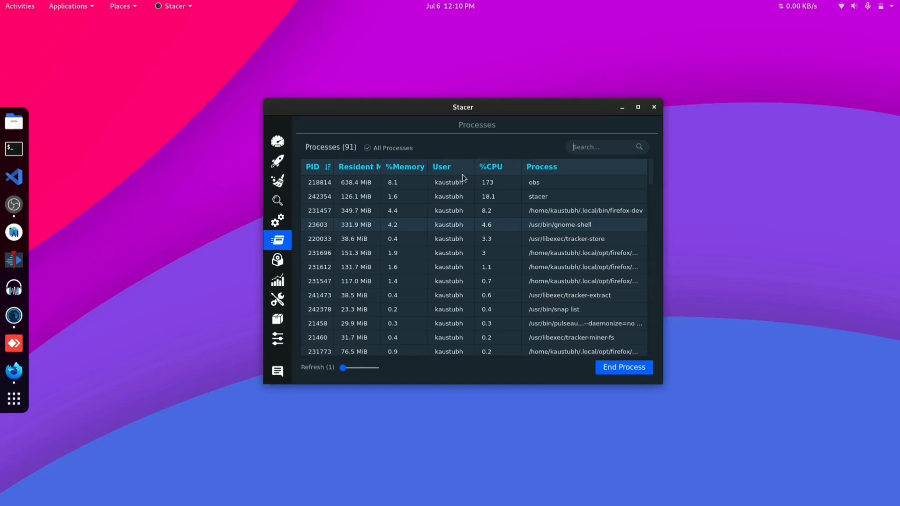
- Look through the installed packages in the Uninstaller, marking adduser for removal and unmarking it without uninstalling
left_click(278, 259)
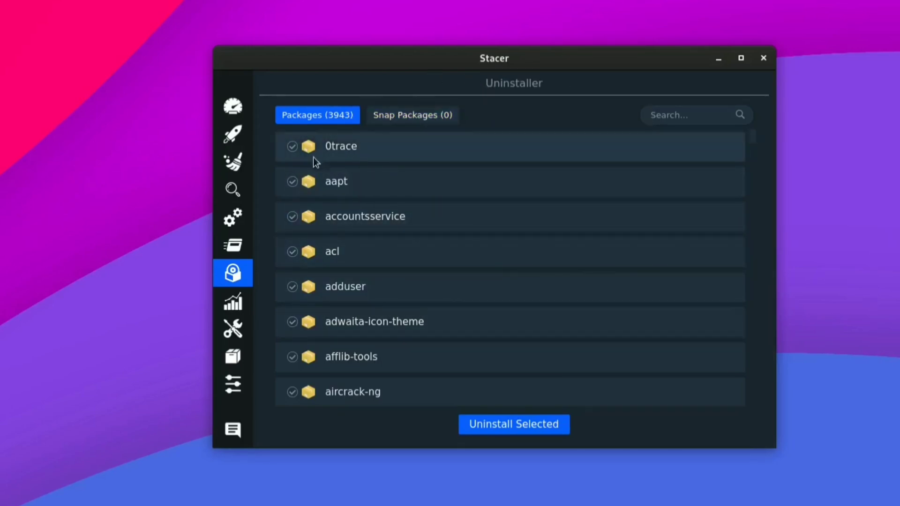
scroll(364, 189, "down", 10)
scroll(473, 200, "up", 10)
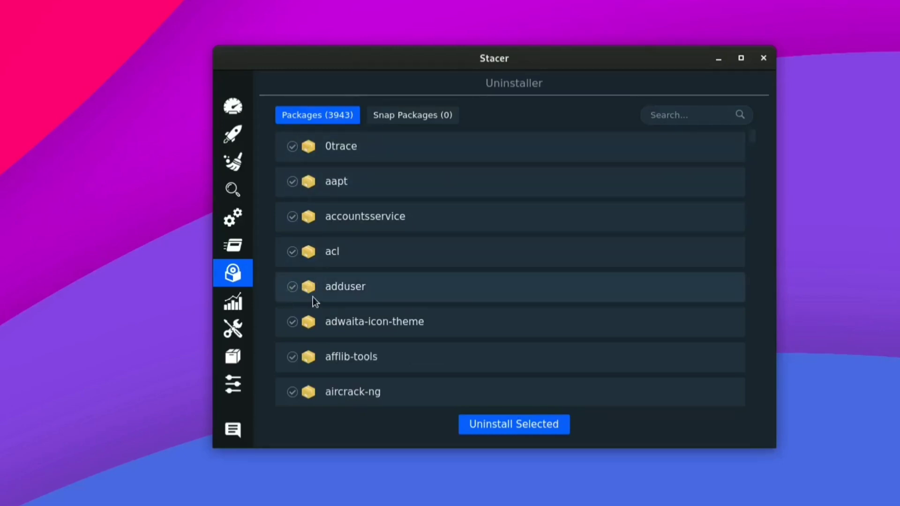
left_click(295, 288)
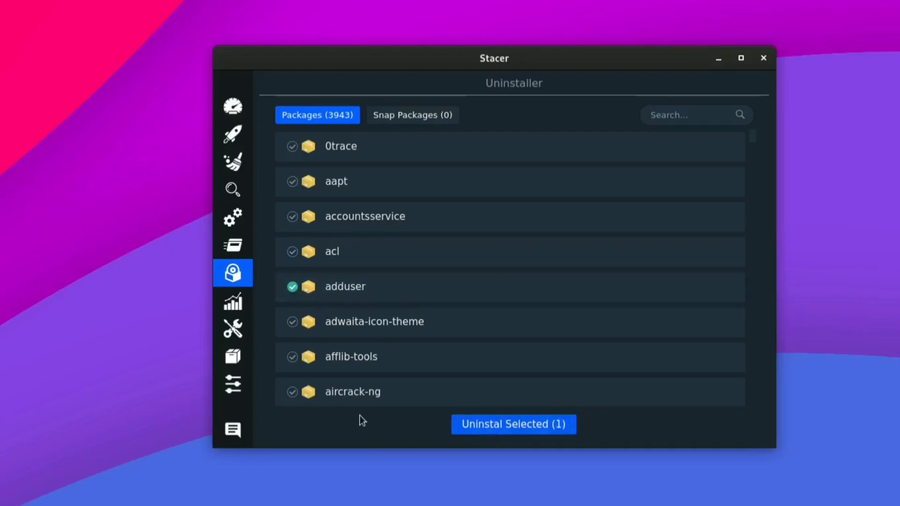
left_click(290, 287)
- Examine the resource graphs, from the CPU, disk, memory and network histories down to the file system chart
left_click(238, 311)
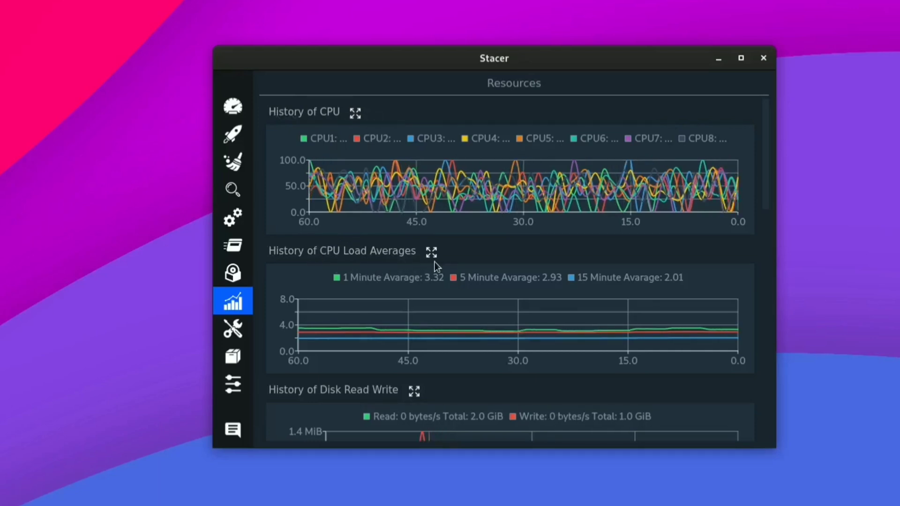
scroll(387, 364, "down", 3)
scroll(388, 365, "down", 5)
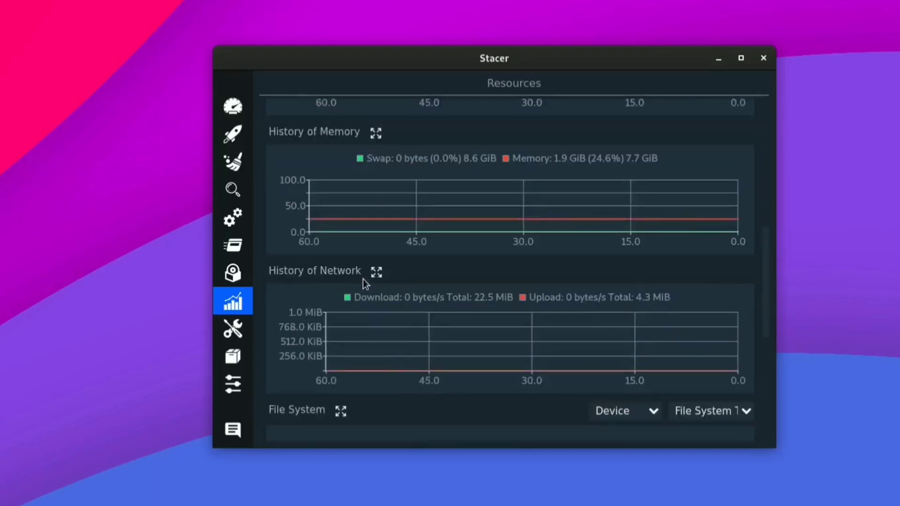
scroll(364, 280, "down", 4)
scroll(509, 291, "down", 2)
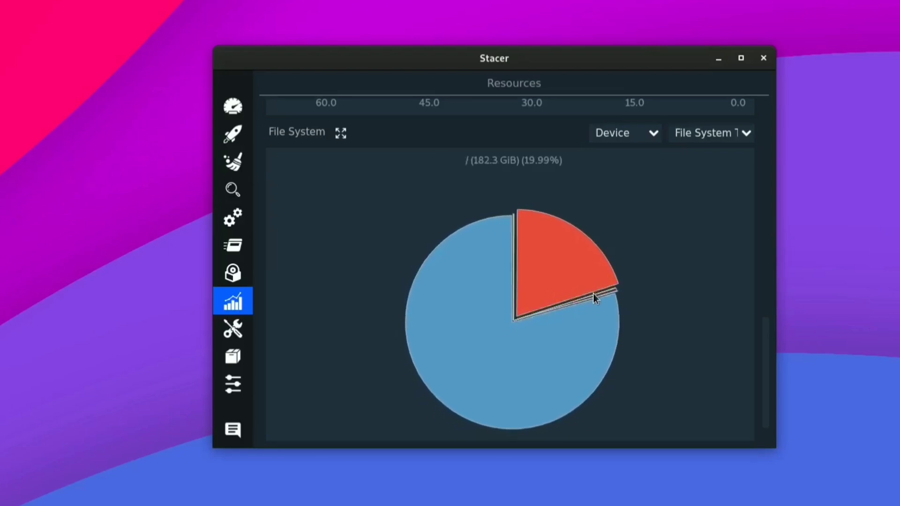
- View the device and file system type options of the file system chart, keeping their default selections
left_click(650, 135)
left_click(719, 192)
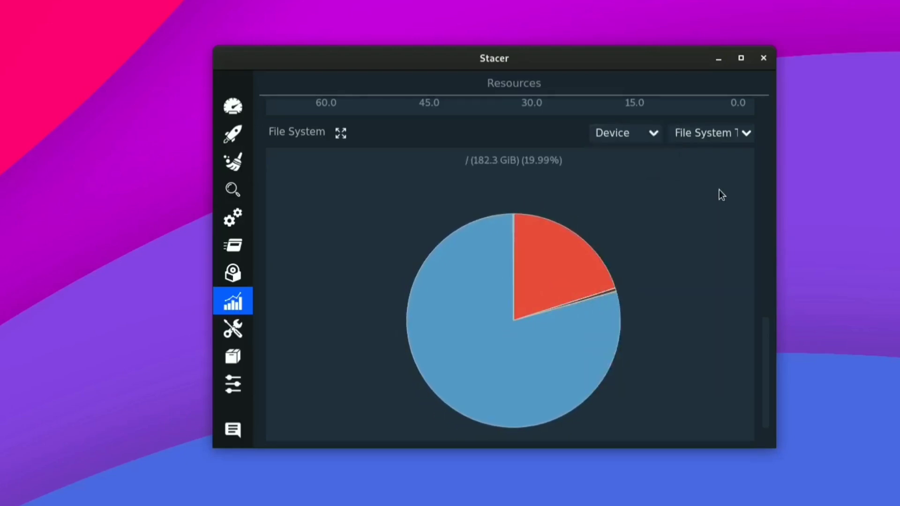
left_click(716, 135)
left_click(708, 308)
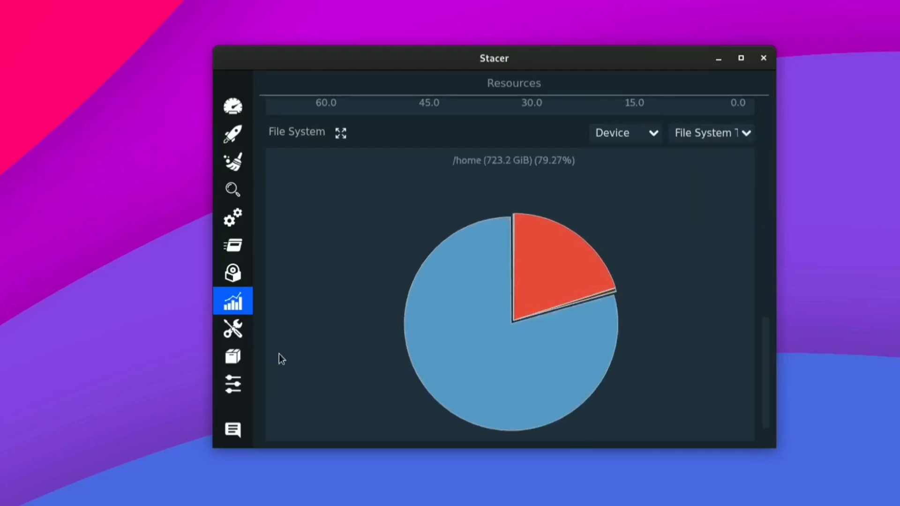
- Examine the host manager, view the edit and delete options of the ip6-allrouters host, and cancel the blank new host entry
left_click(234, 340)
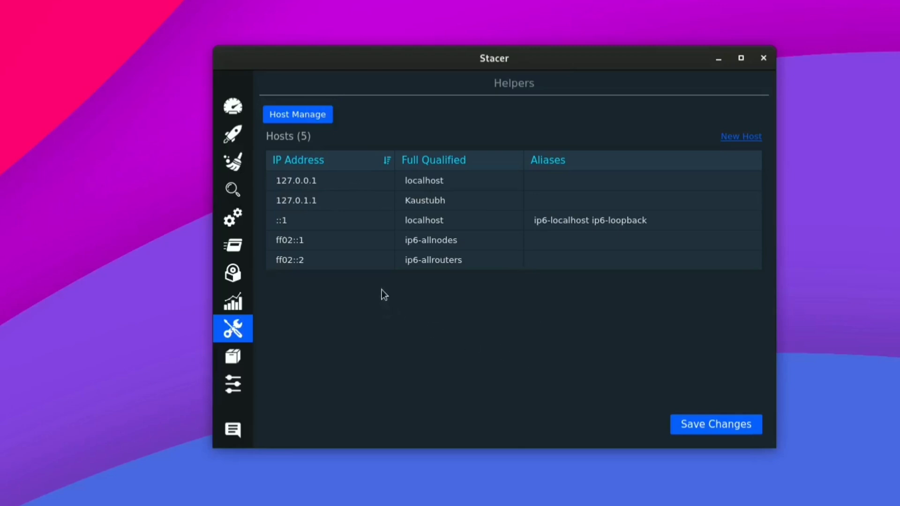
left_click(738, 140)
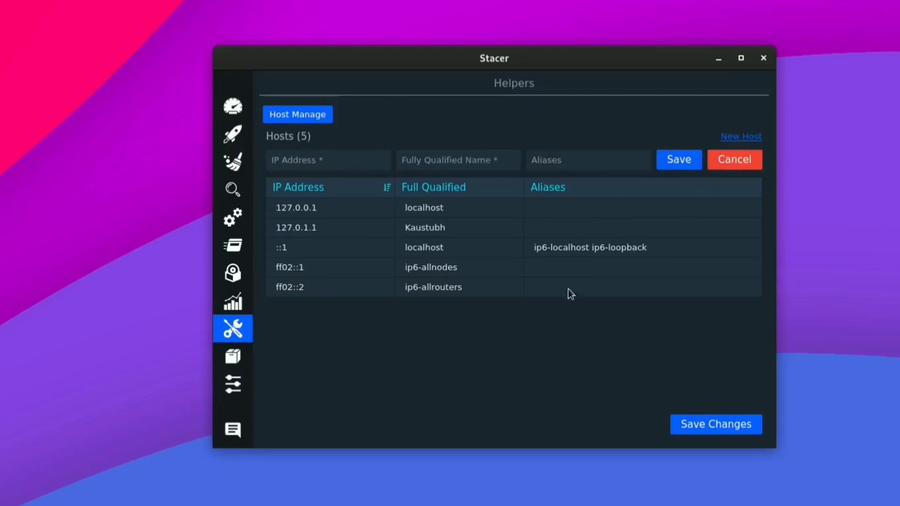
right_click(472, 287)
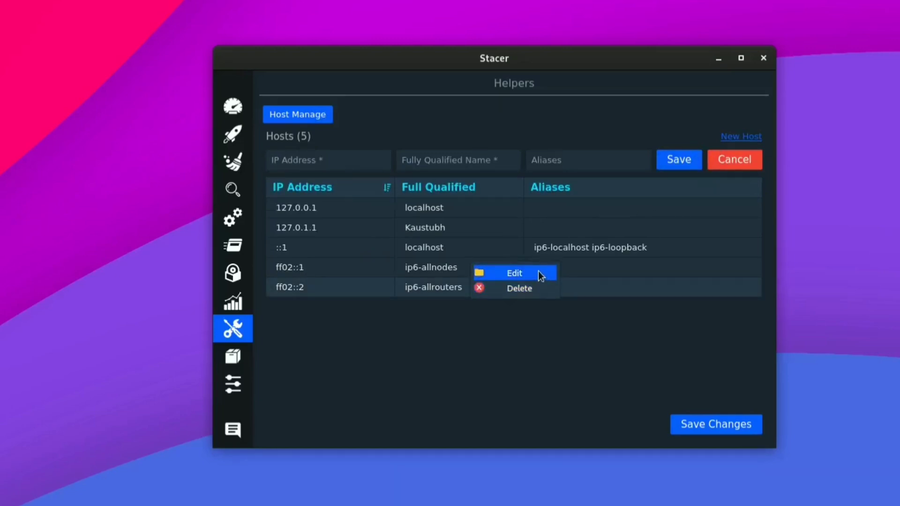
left_click(672, 376)
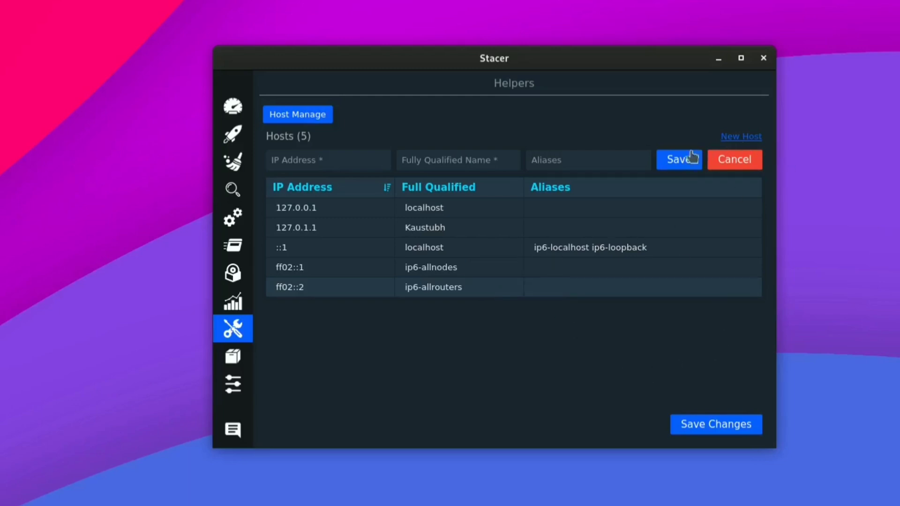
left_click(752, 166)
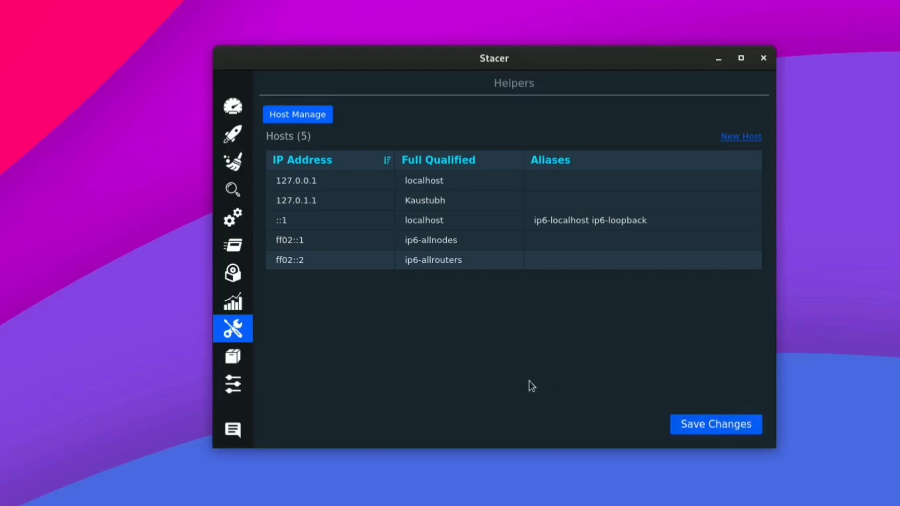
- View the APT repositories and the form for adding a repository, cancelling it without adding one
left_click(248, 361)
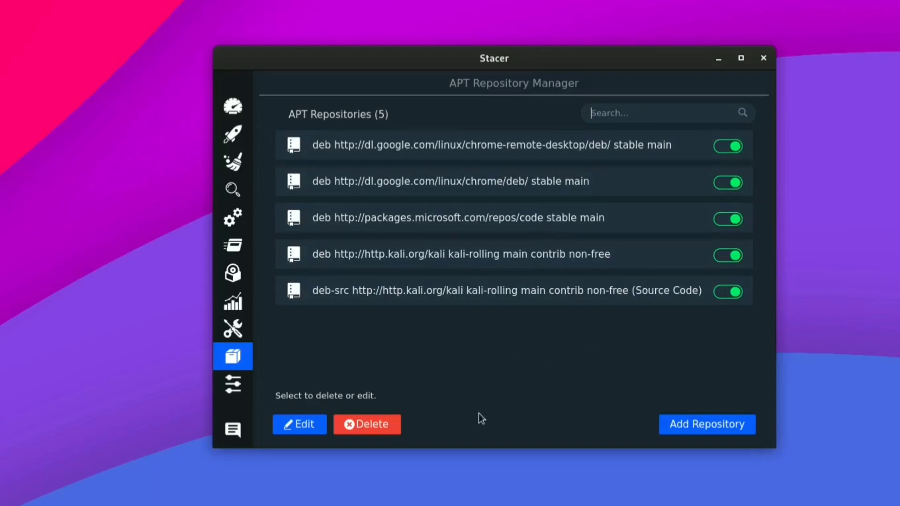
left_click(695, 431)
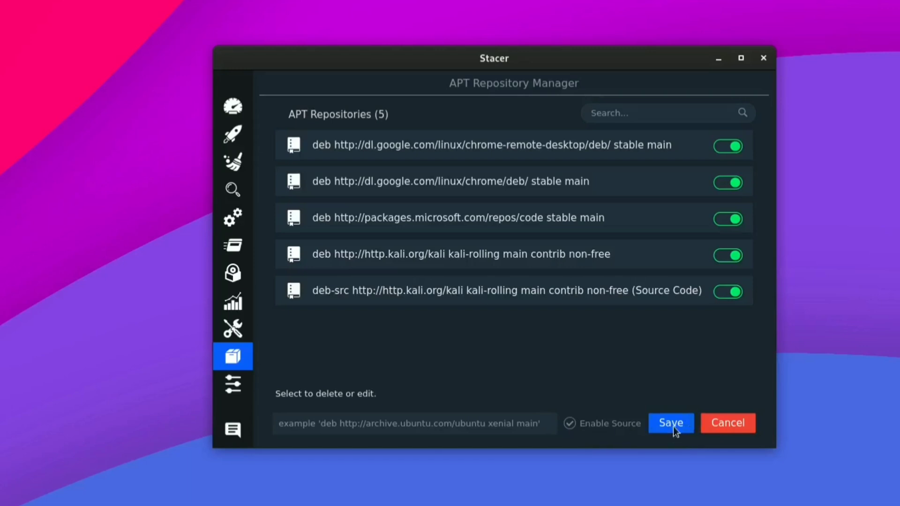
left_click(717, 424)
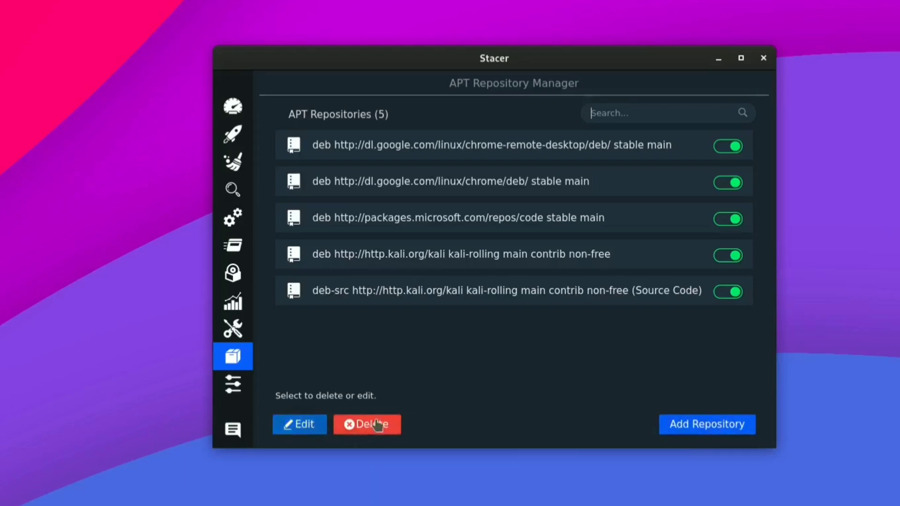
- Show the application settings and view the available interface languages, keeping English
left_click(236, 391)
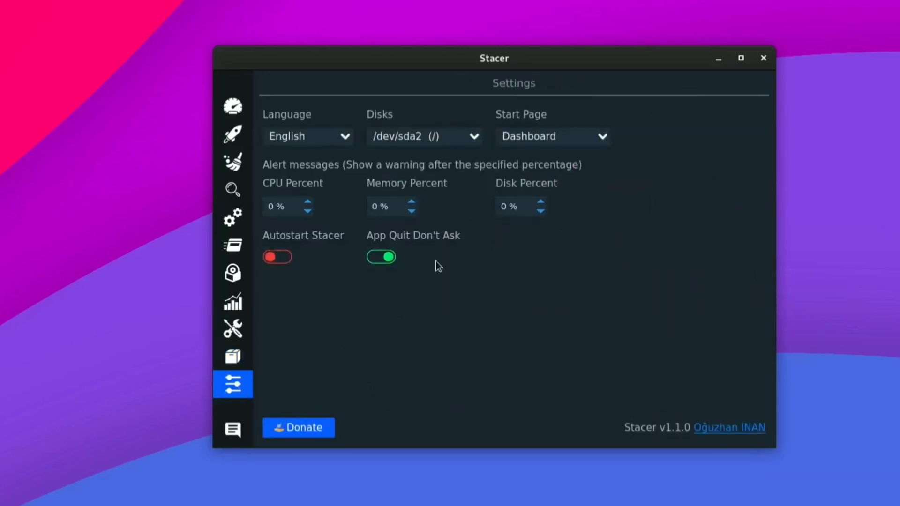
left_click(313, 136)
left_click(542, 363)
- Set the application's start page to System Cleaner
left_click(600, 141)
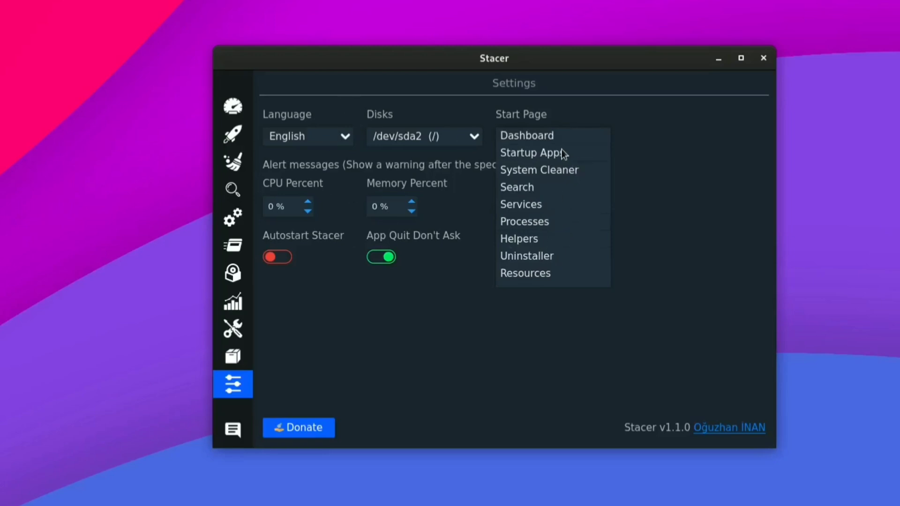
left_click(554, 139)
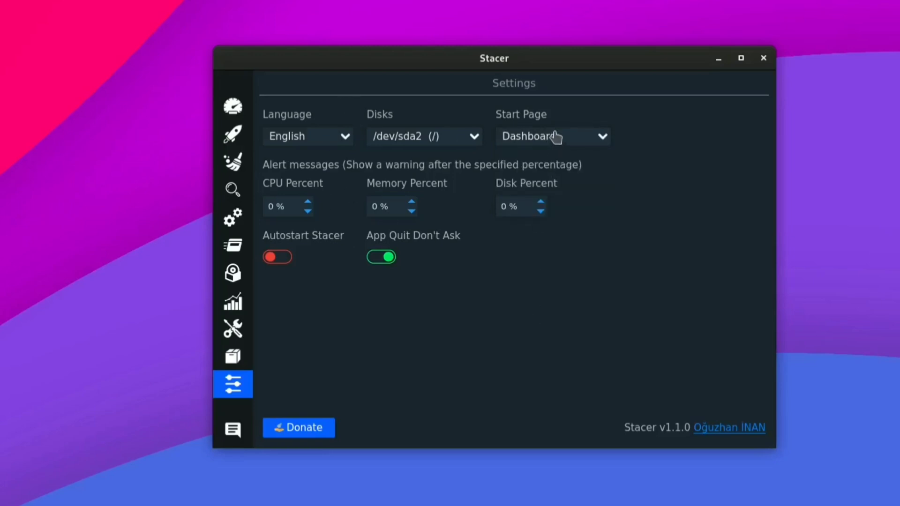
left_click(554, 137)
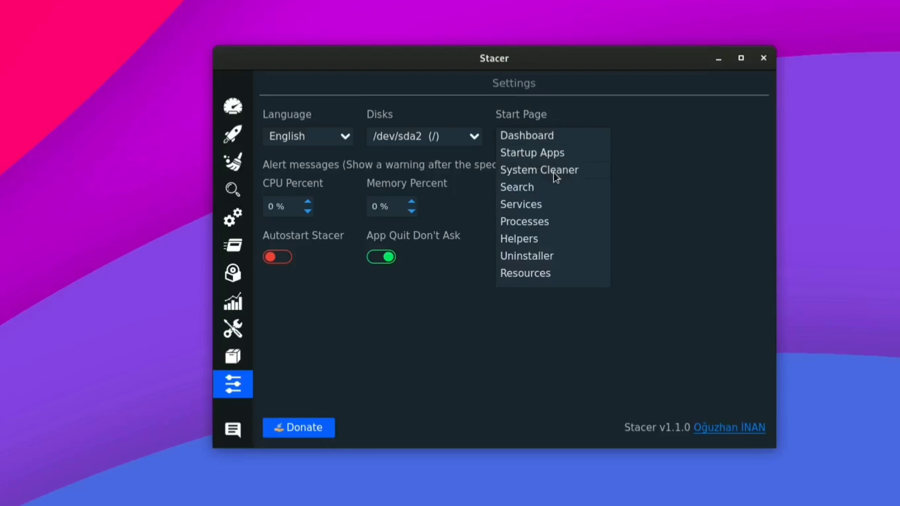
left_click(553, 173)
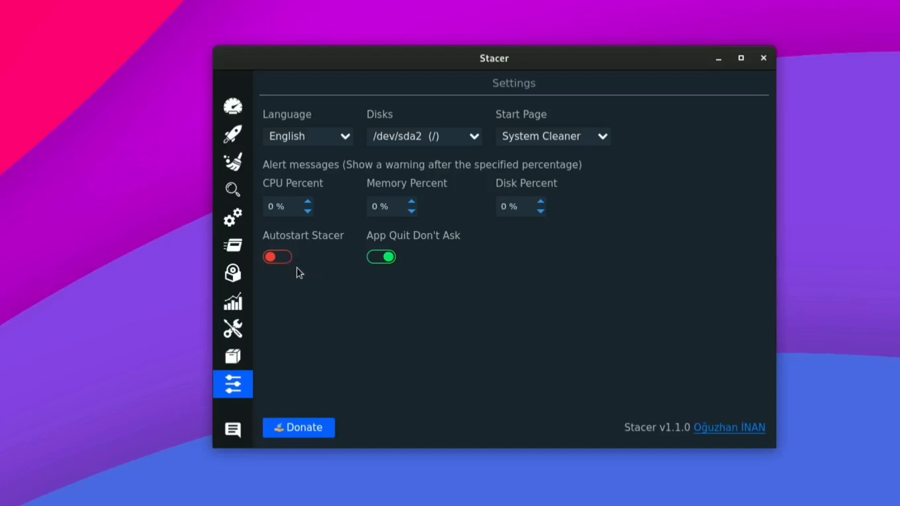
- Turn off App Quit Don't Ask, try closing Stacer to bring up the quit prompt, and dismiss that prompt
mouse_move(416, 61)
left_mouse_down()
mouse_move(403, 68)
mouse_move(424, 65)
left_mouse_up()
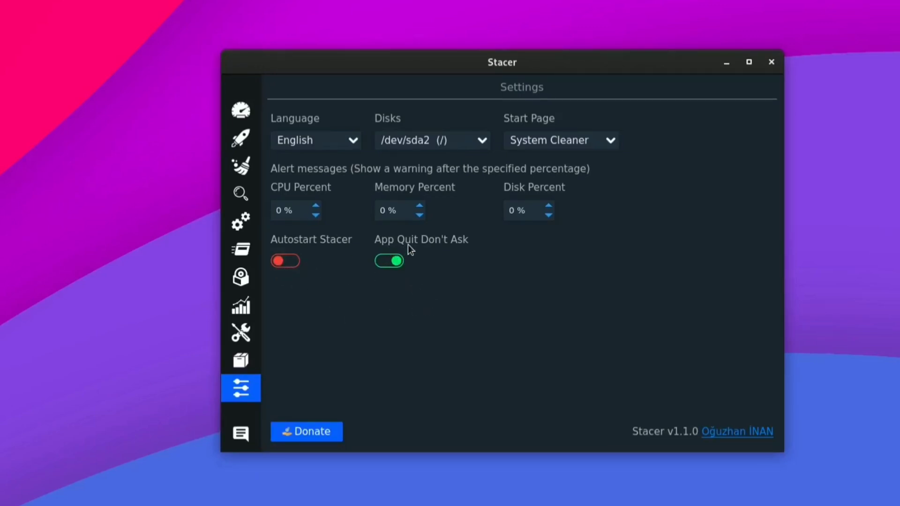
left_click(396, 264)
left_click(770, 63)
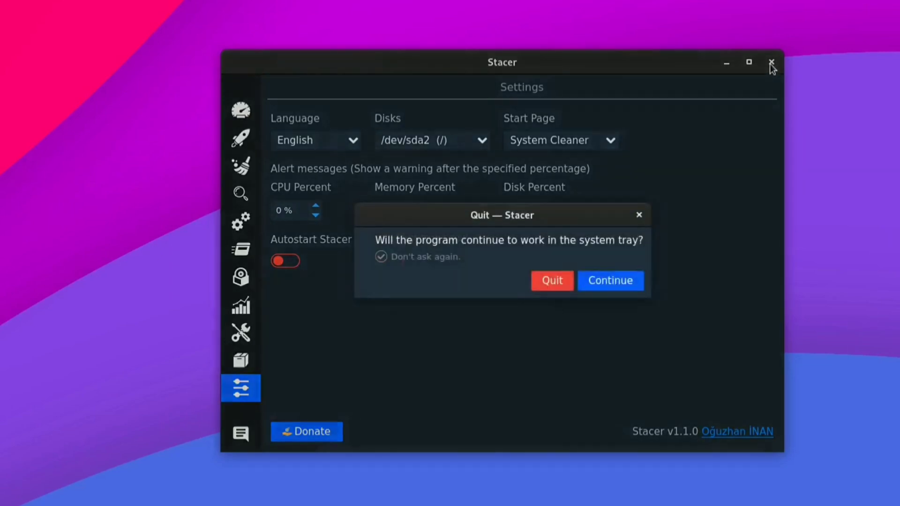
left_click(640, 216)
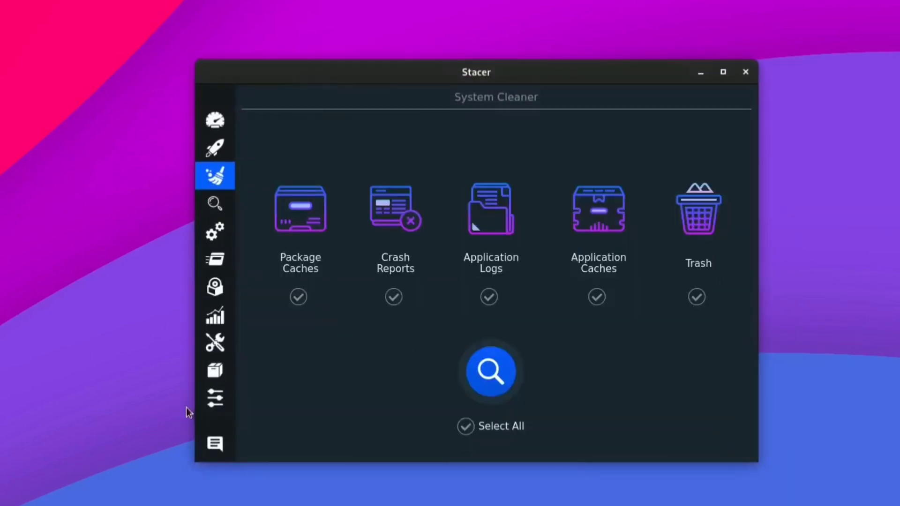
- Turn App Quit Don't Ask back on in the application settings
left_click(215, 398)
left_click(368, 271)
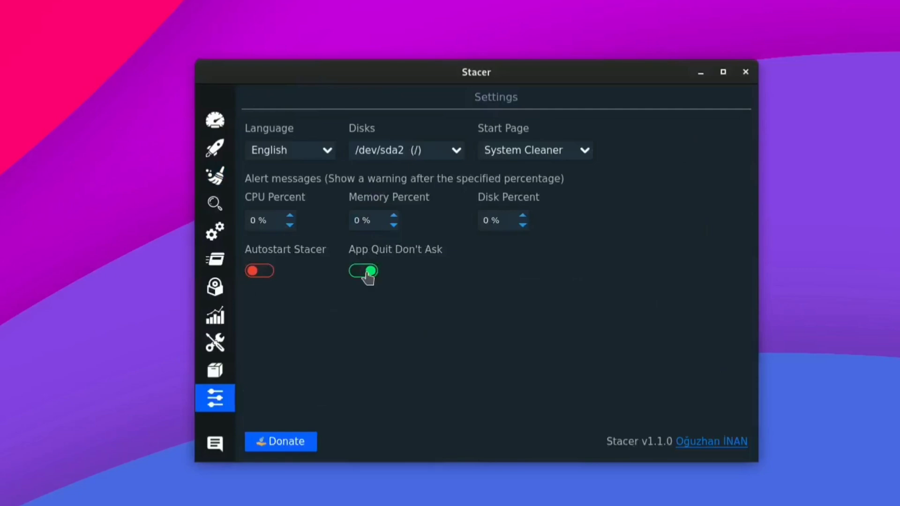